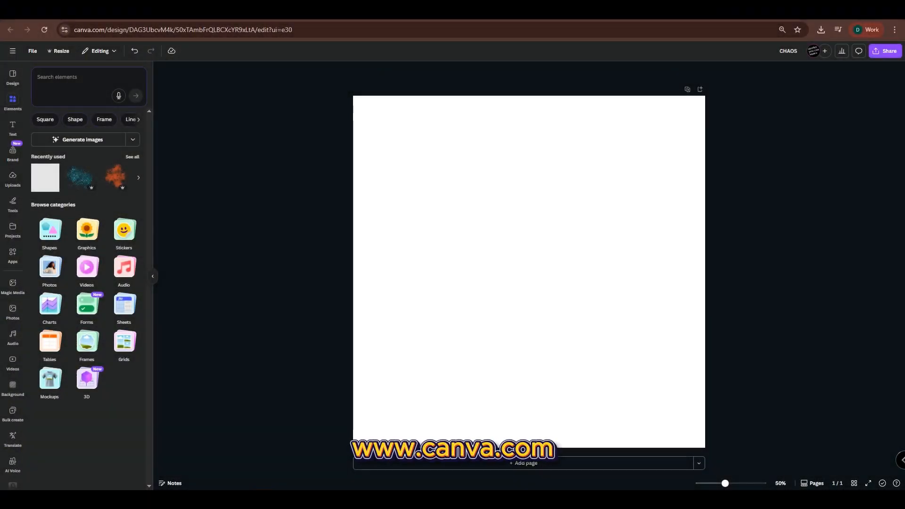
Place the red skull image on the page and enlarge it to fill the square
{"action": "left_click_drag", "start_coordinate": [710, 198], "coordinate": [658, 212]}
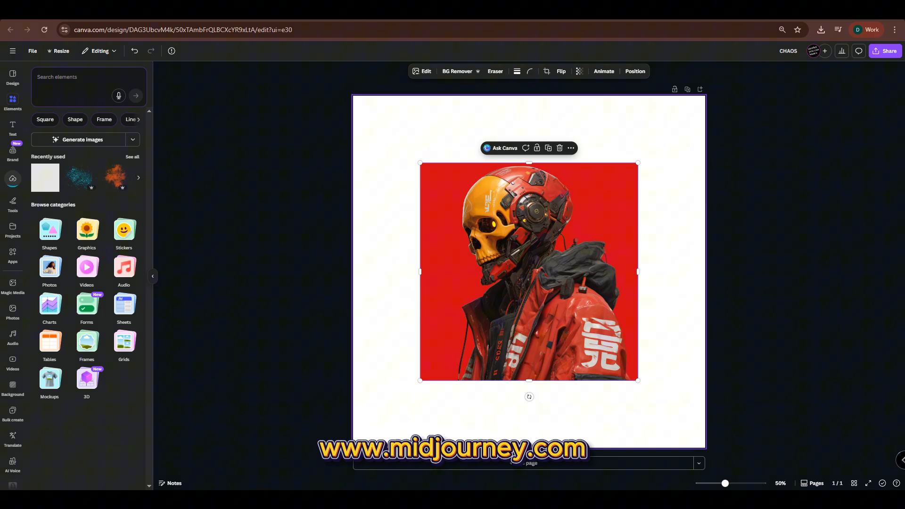
{"action": "left_click_drag", "start_coordinate": [420, 164], "coordinate": [344, 107]}
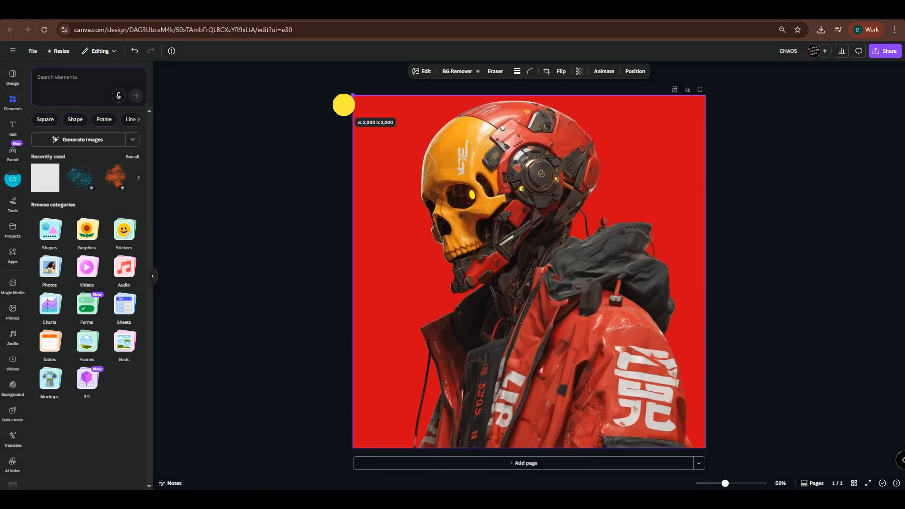
Add a large CHAOS text box and set its font to Anton
{"action": "key", "text": "t"}
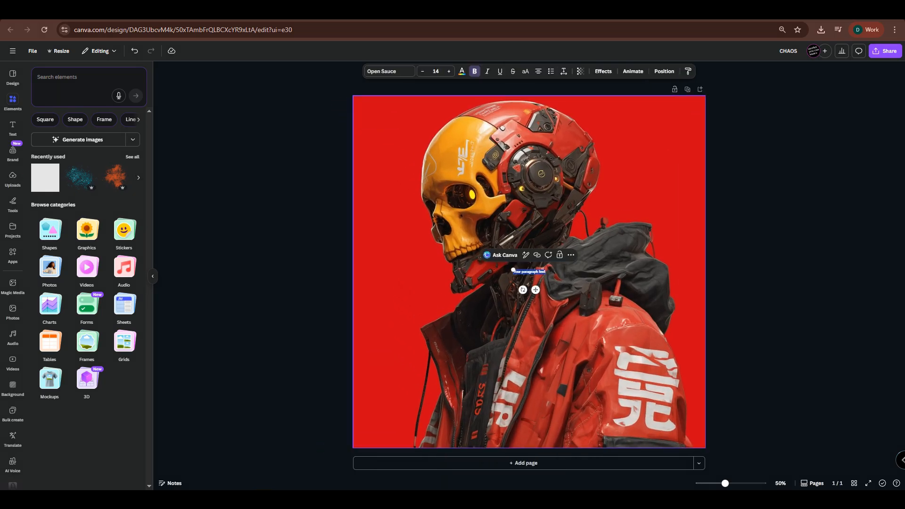
{"action": "type", "text": "CHAOS"}
{"action": "left_click", "coordinate": [293, 201]}
{"action": "left_click", "coordinate": [528, 271]}
{"action": "left_click_drag", "start_coordinate": [538, 276], "coordinate": [636, 343]}
{"action": "double_click", "coordinate": [529, 270]}
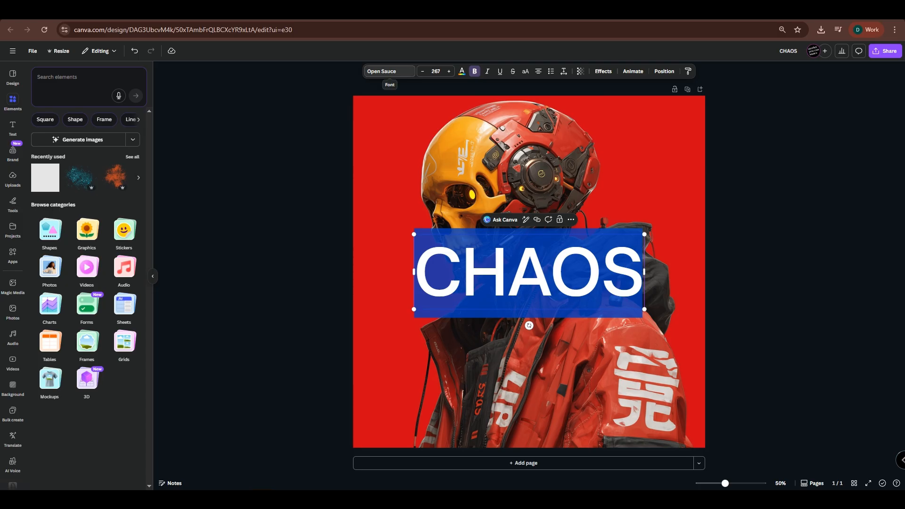
{"action": "left_click", "coordinate": [390, 71]}
{"action": "left_click", "coordinate": [51, 429]}
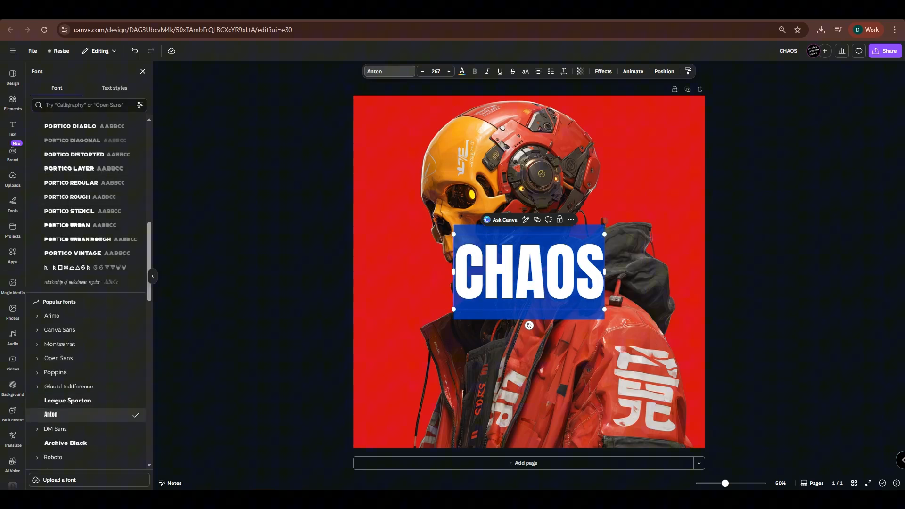
{"action": "left_click", "coordinate": [12, 103]}
Rotate CHAOS 90° to run vertically, enlarge it and move it to the right edge
{"action": "left_click", "coordinate": [397, 297]}
{"action": "left_click", "coordinate": [529, 271]}
{"action": "left_click_drag", "start_coordinate": [529, 327], "coordinate": [475, 273]}
{"action": "left_click_drag", "start_coordinate": [566, 346], "coordinate": [630, 417]}
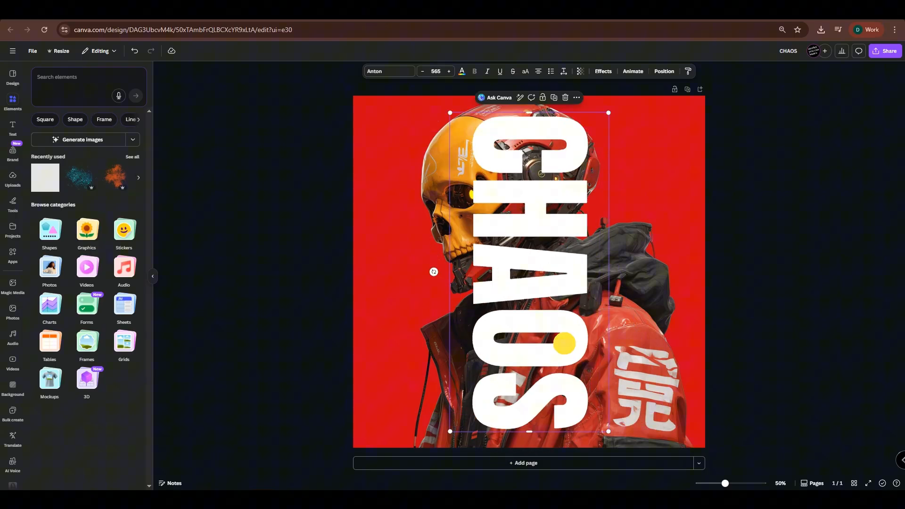
{"action": "left_click_drag", "start_coordinate": [537, 270], "coordinate": [616, 269]}
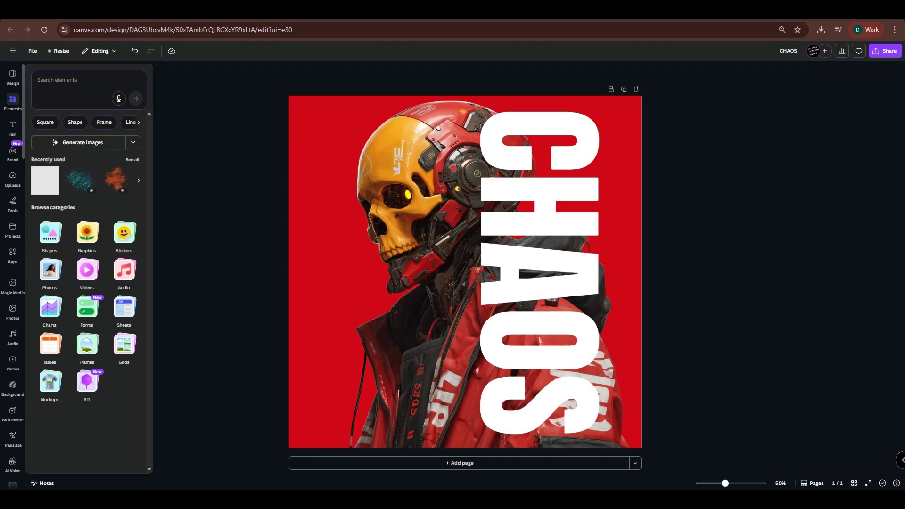
{"action": "left_click", "coordinate": [12, 74]}
{"action": "left_click", "coordinate": [12, 103]}
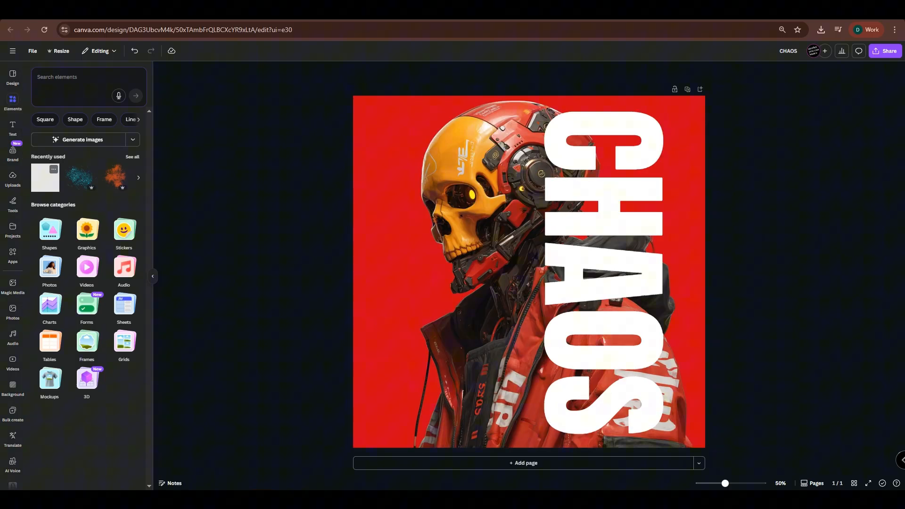
Add a black square sized to nearly fill the page with a thin margin
{"action": "left_click", "coordinate": [50, 170]}
{"action": "mouse_move", "coordinate": [476, 218]}
{"action": "left_mouse_down"}
{"action": "mouse_move", "coordinate": [346, 90]}
{"action": "mouse_move", "coordinate": [361, 102]}
{"action": "left_mouse_up"}
{"action": "left_click_drag", "start_coordinate": [530, 96], "coordinate": [531, 108]}
{"action": "left_click", "coordinate": [376, 70]}
{"action": "left_click", "coordinate": [39, 303]}
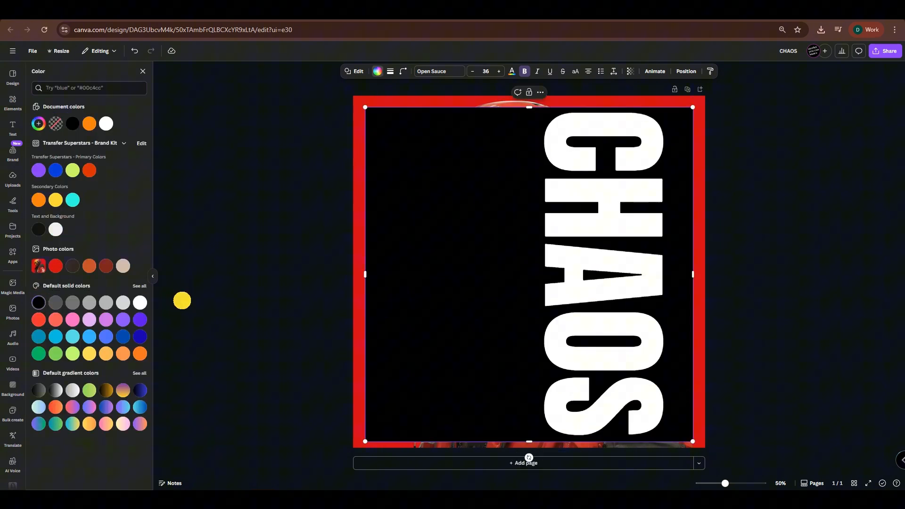
Add an off-white square and stretch it from the top-left corner to cover the page
{"action": "key", "text": "r"}
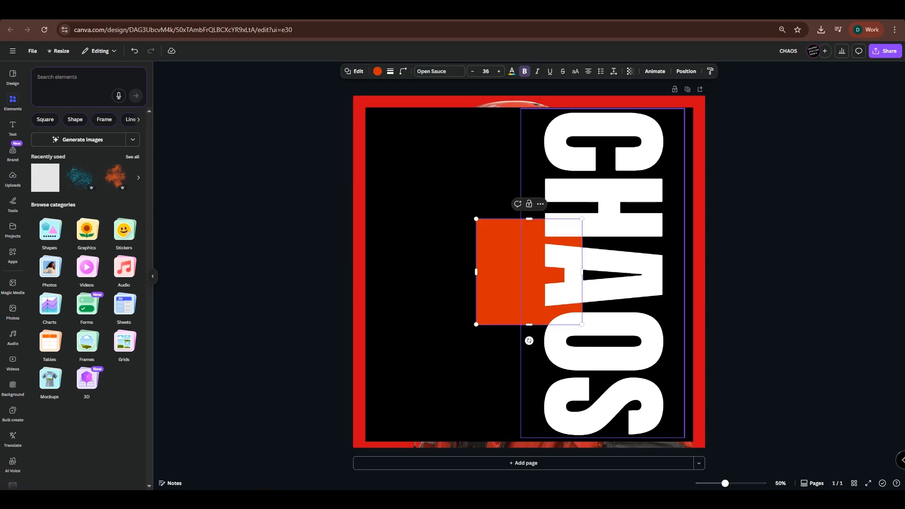
{"action": "left_click", "coordinate": [378, 70]}
{"action": "left_click", "coordinate": [55, 230]}
{"action": "left_click_drag", "start_coordinate": [509, 272], "coordinate": [392, 152]}
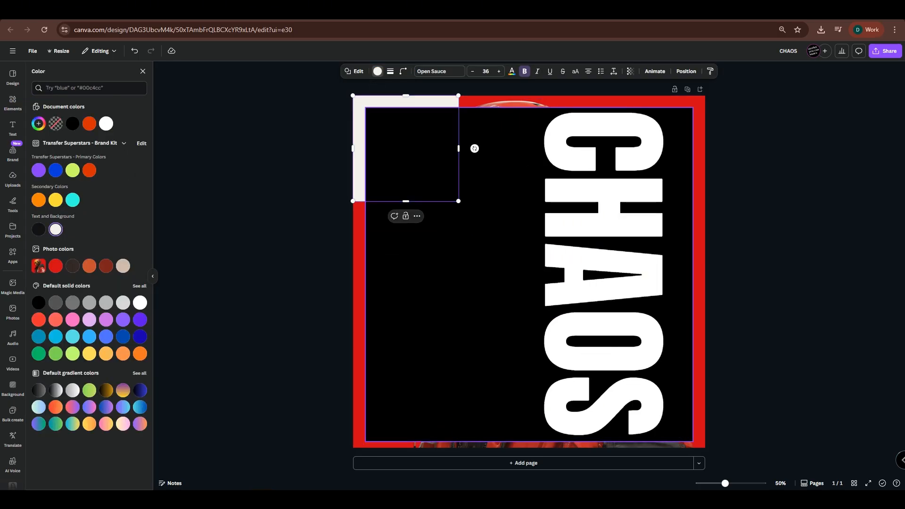
{"action": "left_click_drag", "start_coordinate": [459, 201], "coordinate": [707, 449]}
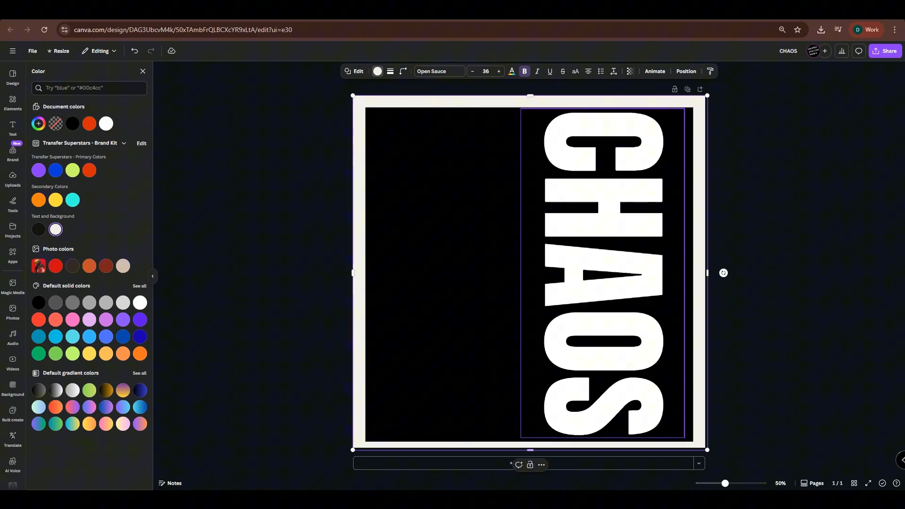
Download the CHAOS design as an image via Share > Download
{"action": "left_click", "coordinate": [887, 51]}
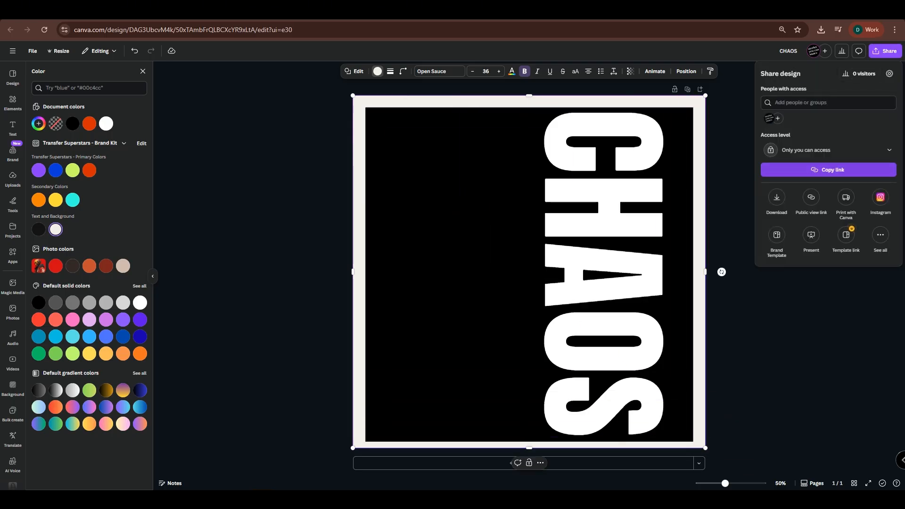
{"action": "left_click", "coordinate": [777, 199]}
{"action": "left_click", "coordinate": [828, 210]}
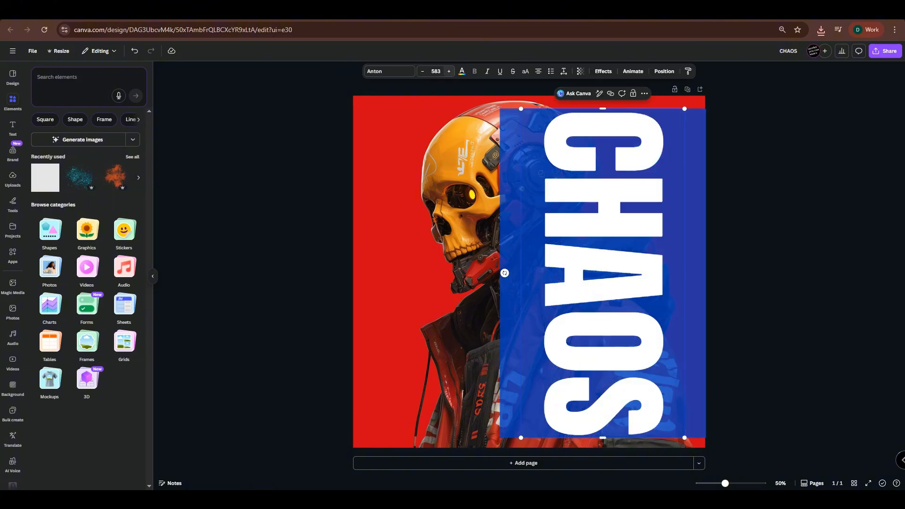
Make CHAOS outline-only at the right edge and lay the downloaded black CHAOS image over the page
{"action": "left_click", "coordinate": [462, 71]}
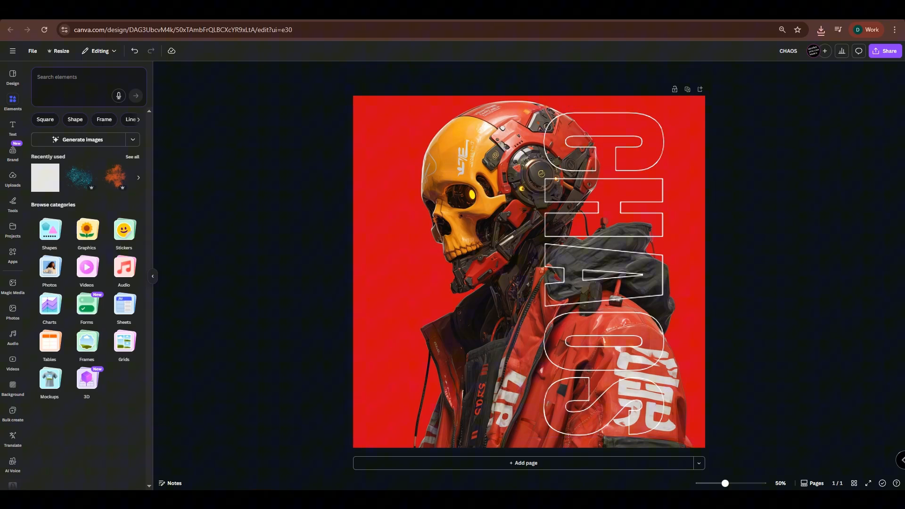
{"action": "left_click_drag", "start_coordinate": [468, 252], "coordinate": [468, 252]}
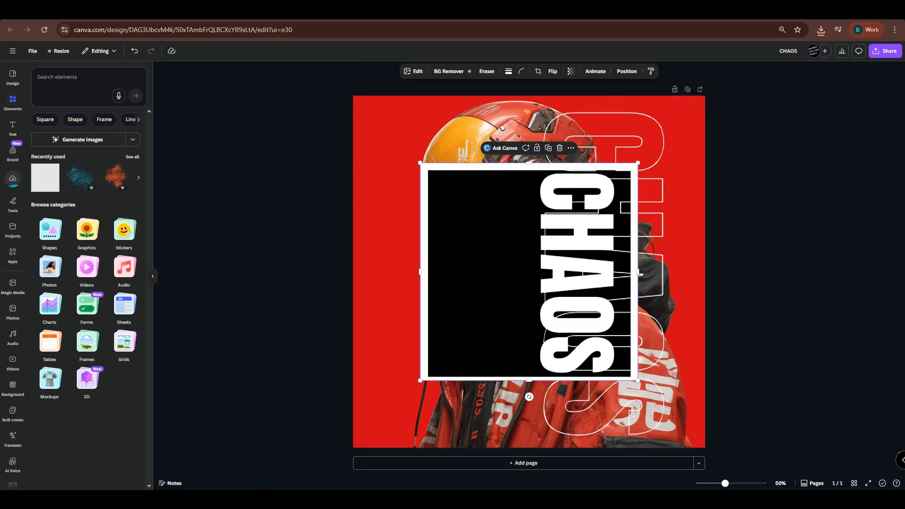
{"action": "left_click_drag", "start_coordinate": [605, 206], "coordinate": [700, 206]}
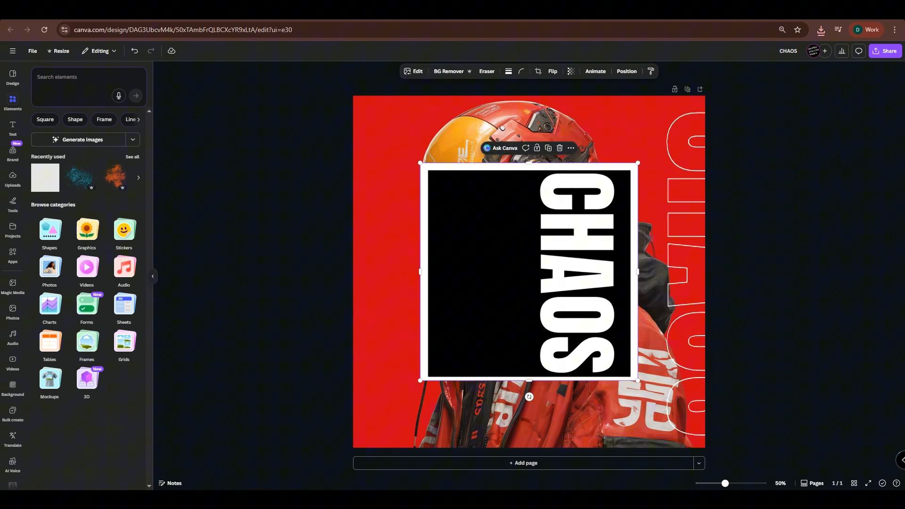
{"action": "left_click_drag", "start_coordinate": [421, 165], "coordinate": [354, 95]}
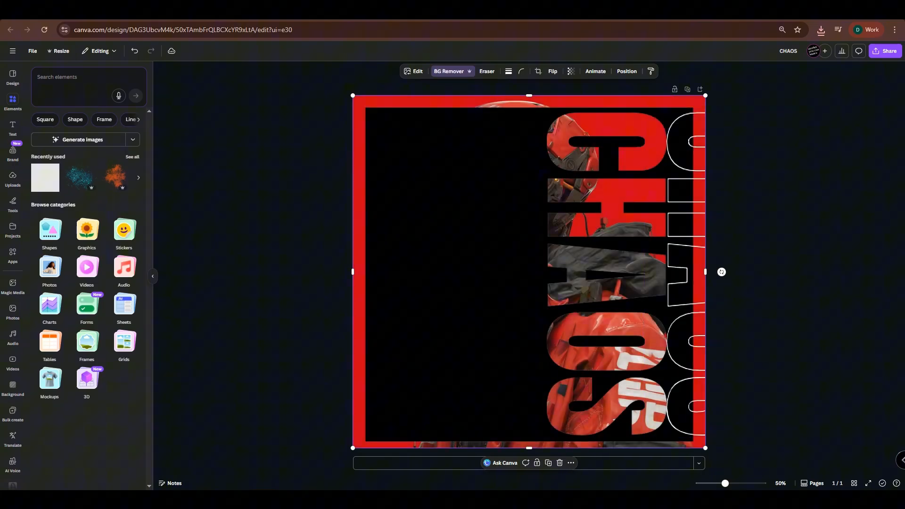
Crop the CHAOS image to the lettering and delete the skull background image
{"action": "left_click_drag", "start_coordinate": [352, 271], "coordinate": [536, 271]}
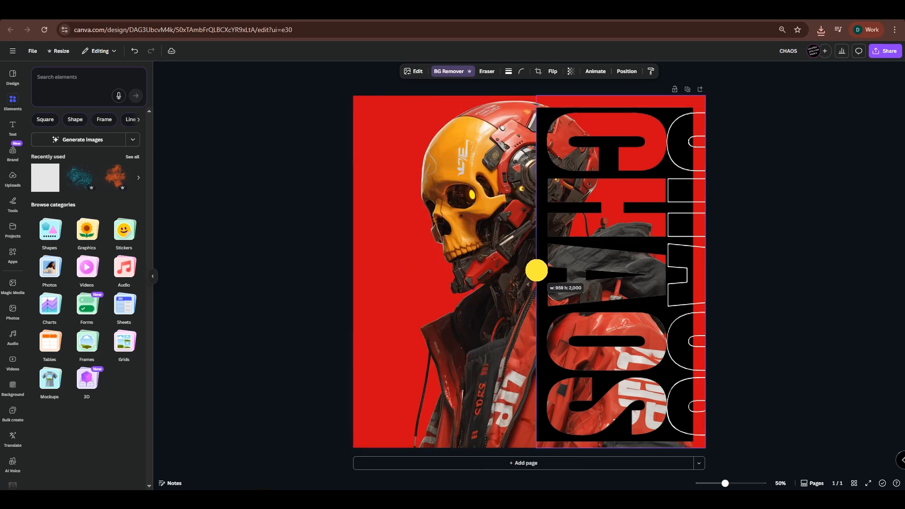
{"action": "left_click_drag", "start_coordinate": [706, 272], "coordinate": [675, 272]}
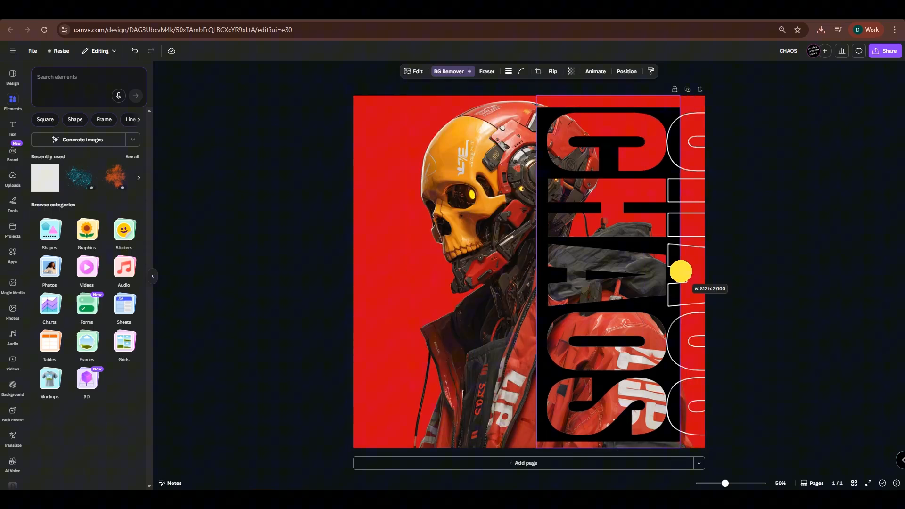
{"action": "left_click", "coordinate": [353, 272]}
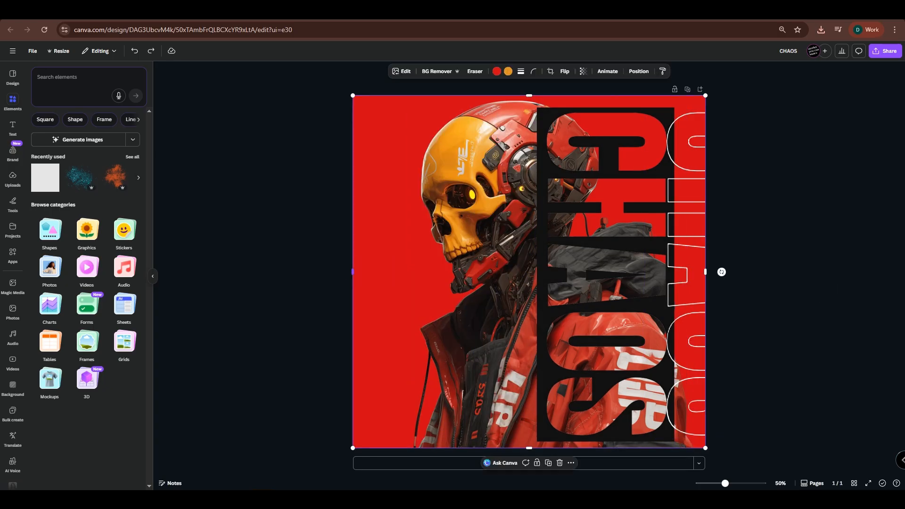
{"action": "key", "text": "Delete"}
{"action": "left_click_drag", "start_coordinate": [606, 109], "coordinate": [626, 107]}
{"action": "left_click_drag", "start_coordinate": [704, 273], "coordinate": [672, 272]}
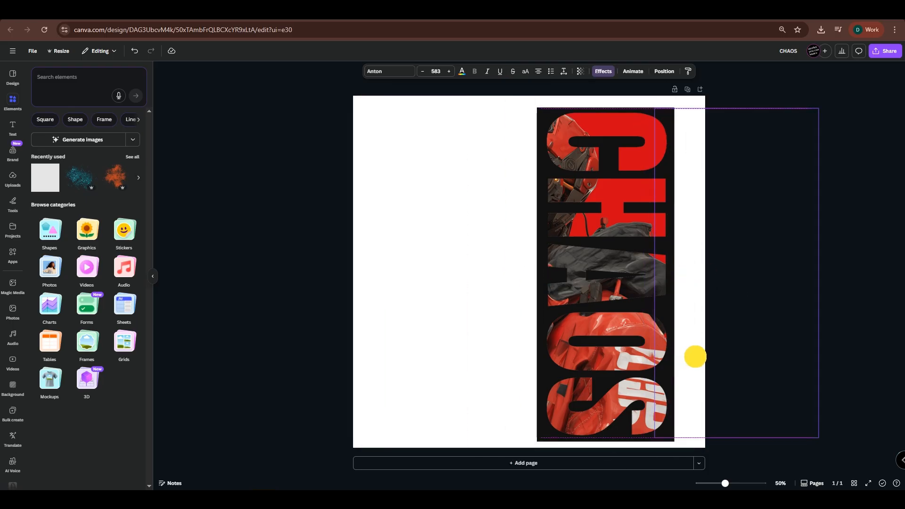
{"action": "left_click", "coordinate": [760, 273]}
Apply a Duotone effect with dark shadows to the CHAOS image
{"action": "left_click", "coordinate": [544, 325]}
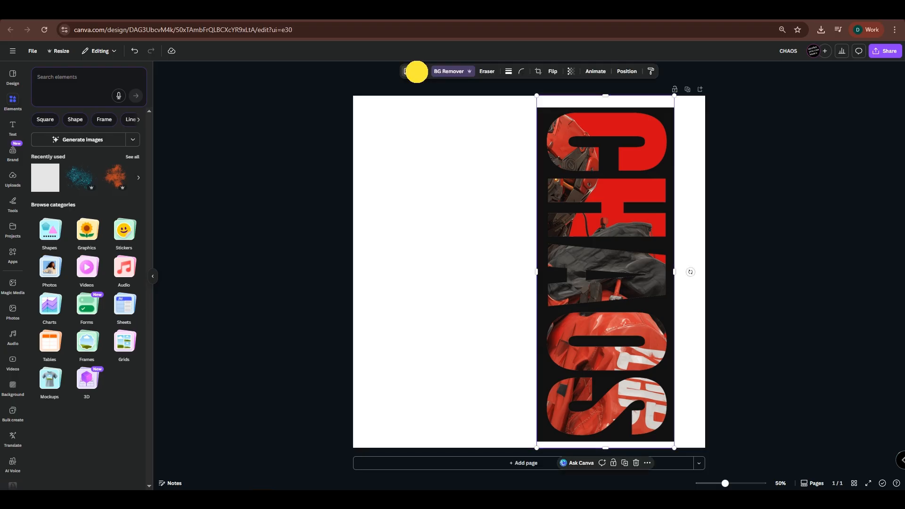
{"action": "left_click", "coordinate": [416, 71]}
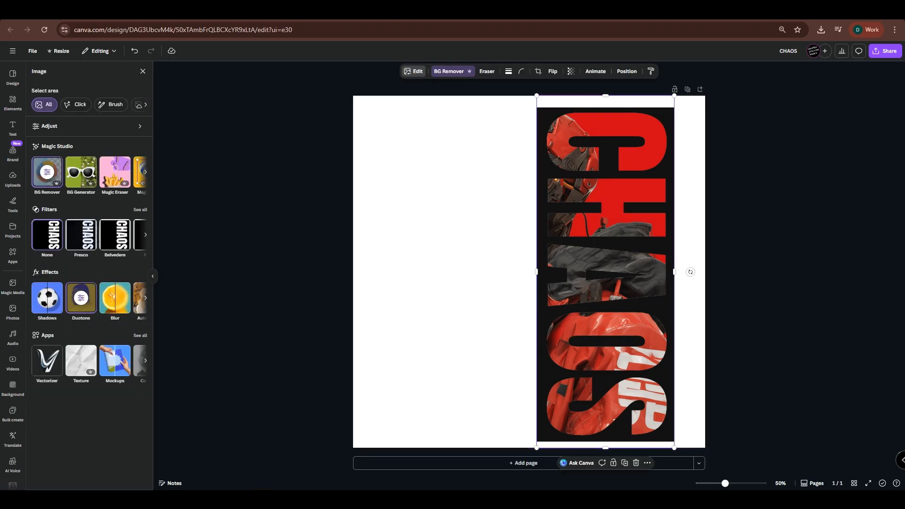
{"action": "left_click", "coordinate": [82, 298]}
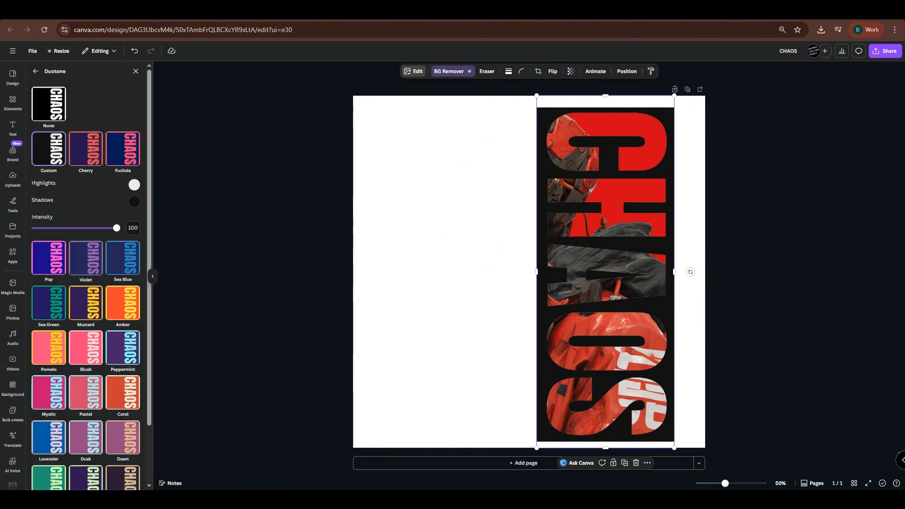
{"action": "left_click", "coordinate": [134, 203]}
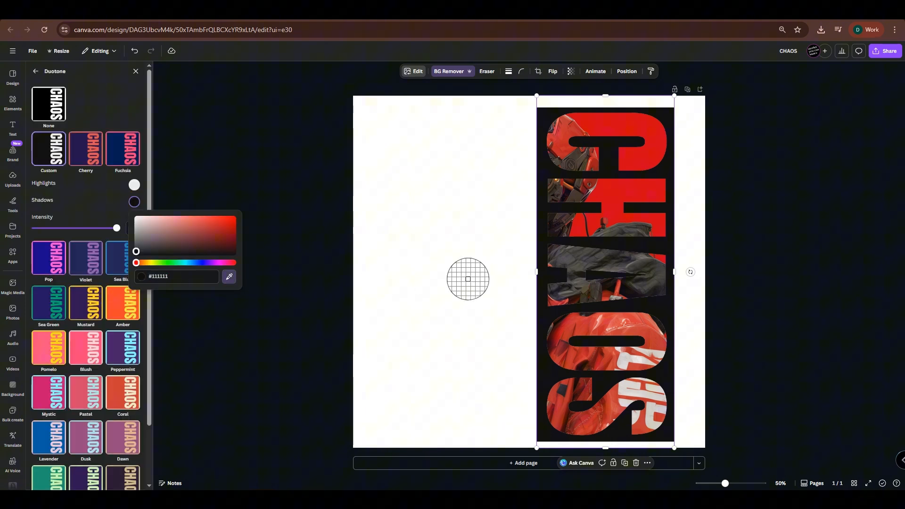
{"action": "left_click", "coordinate": [422, 277]}
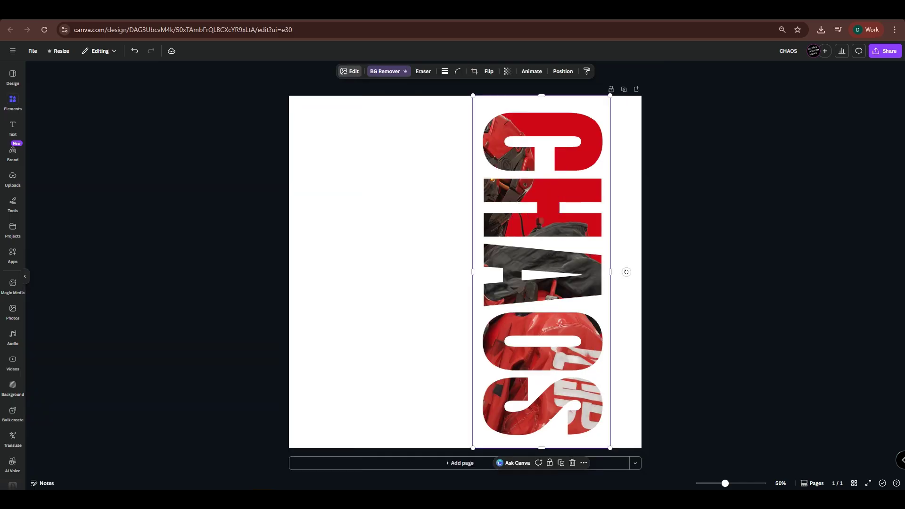
{"action": "left_click", "coordinate": [12, 103]}
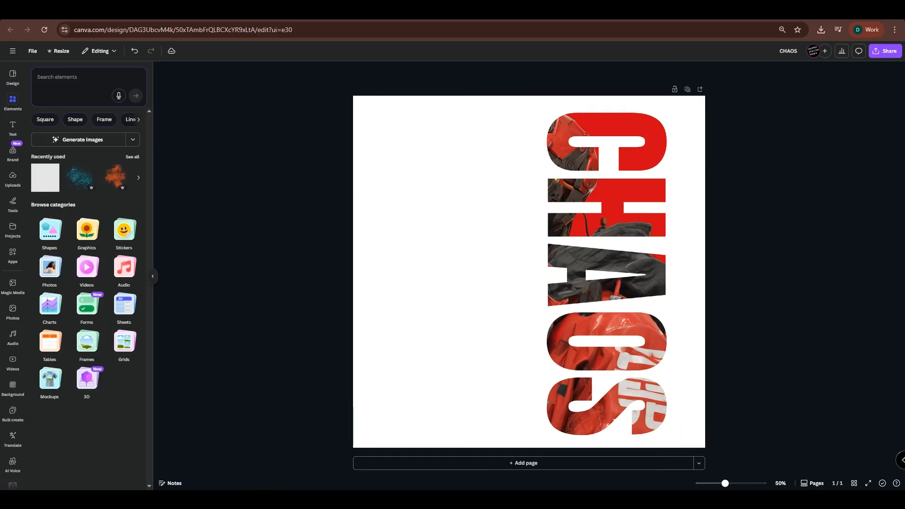
Download the image-filled CHAOS lettering as a PNG
{"action": "left_click", "coordinate": [885, 51]}
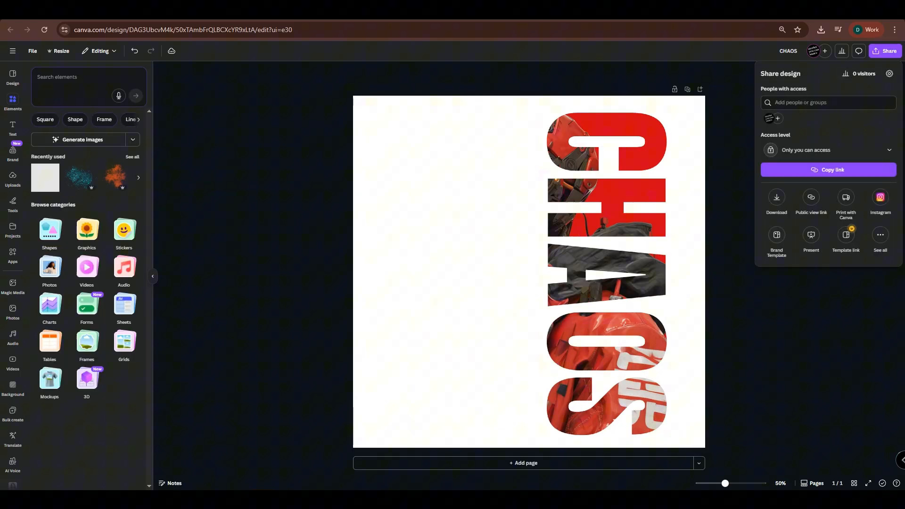
{"action": "left_click", "coordinate": [776, 203]}
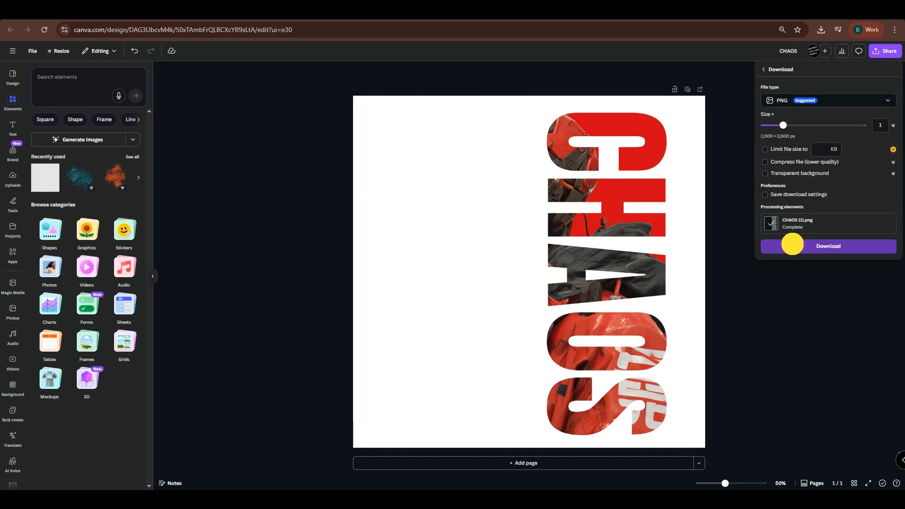
{"action": "left_click", "coordinate": [792, 244]}
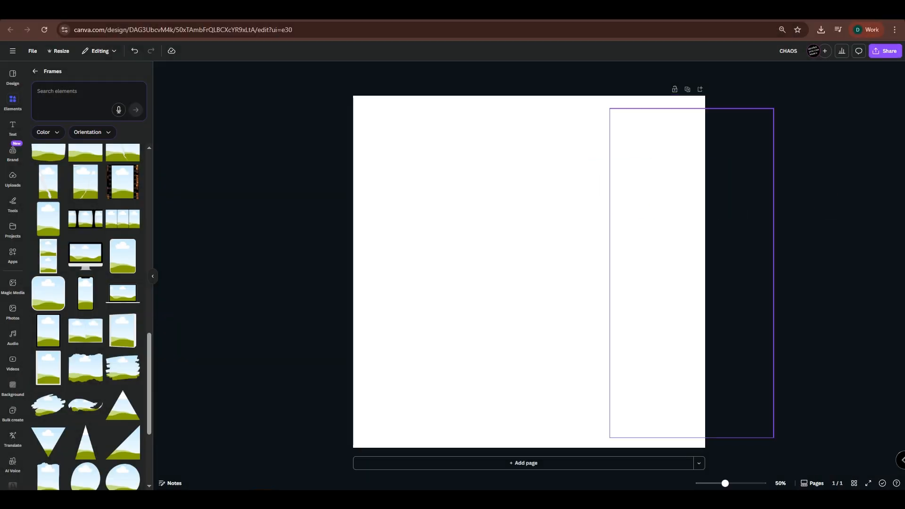
Enlarge the CHAOS lettering image to fill the page and apply a custom black-and-white duotone
{"action": "left_click_drag", "start_coordinate": [648, 156], "coordinate": [721, 99]}
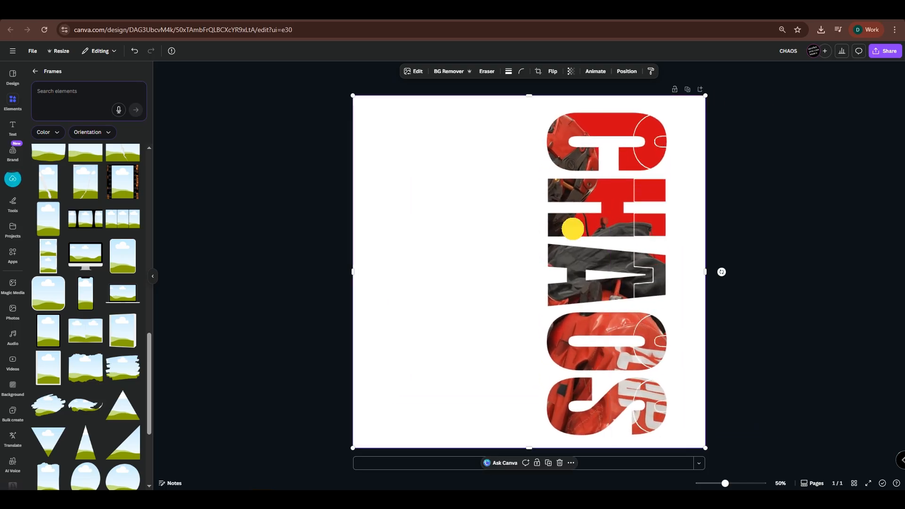
{"action": "left_click", "coordinate": [414, 71]}
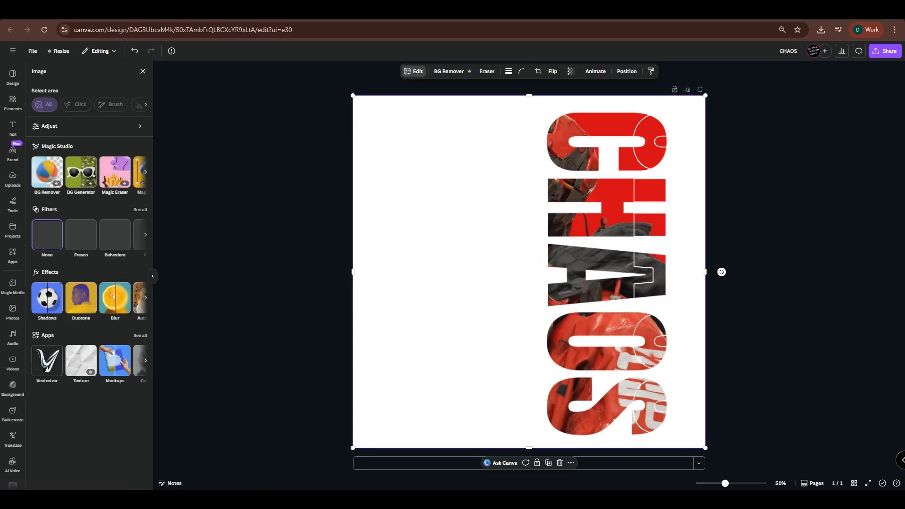
{"action": "left_click", "coordinate": [81, 297]}
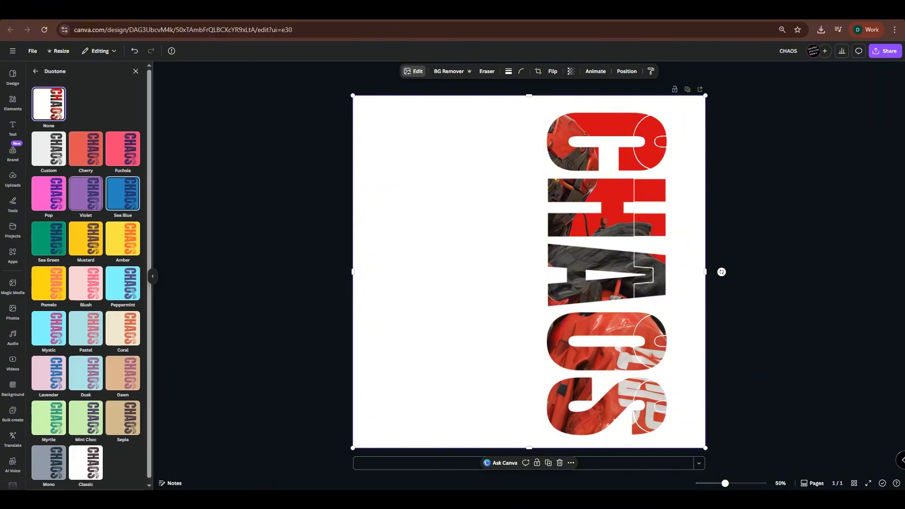
{"action": "left_click", "coordinate": [50, 149]}
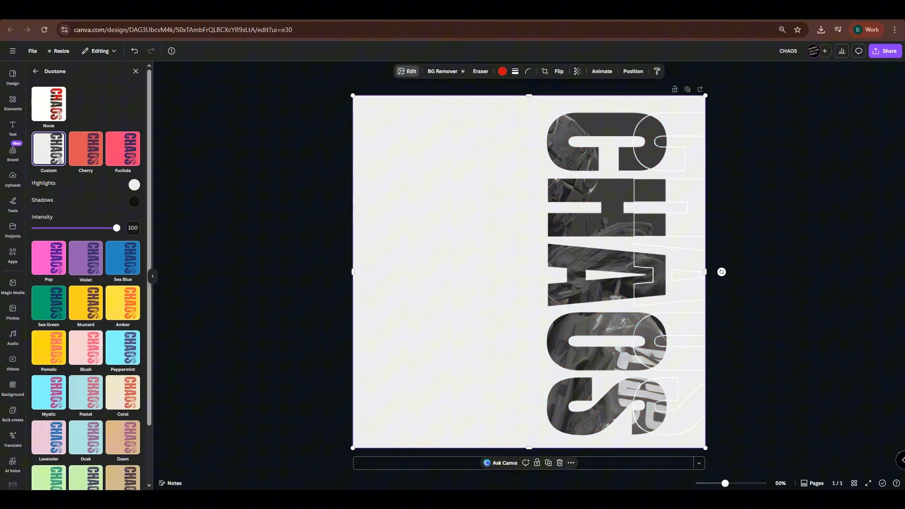
Select the page-sized CHAOS image and remove its grey background with BG Remover
{"action": "left_click", "coordinate": [722, 271]}
{"action": "left_click", "coordinate": [596, 314]}
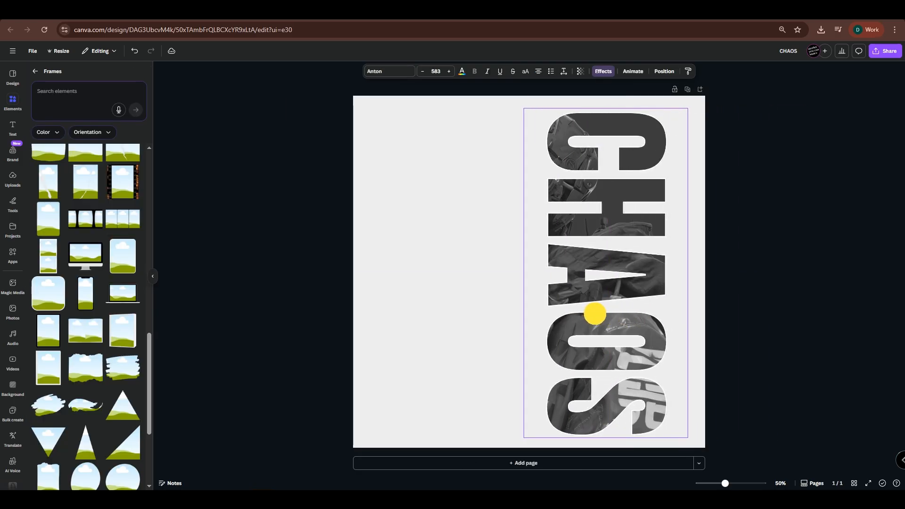
{"action": "left_click", "coordinate": [470, 273]}
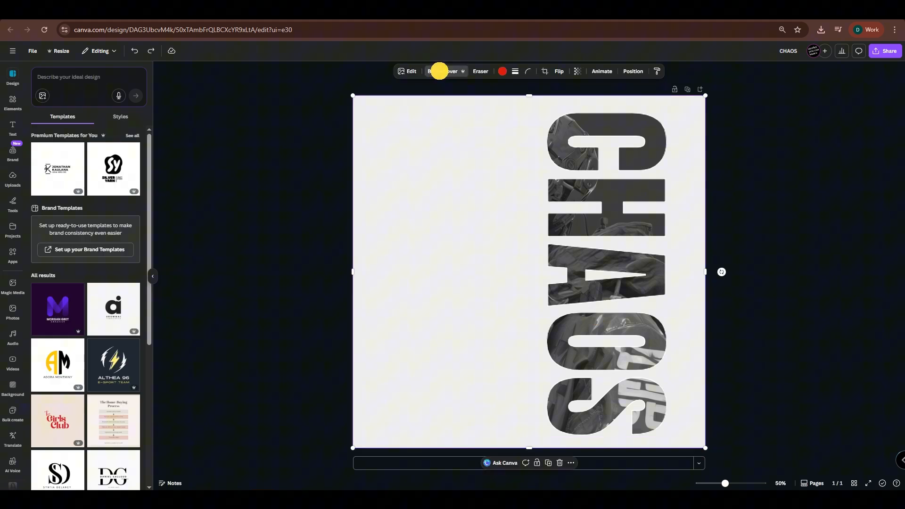
{"action": "left_click", "coordinate": [442, 70]}
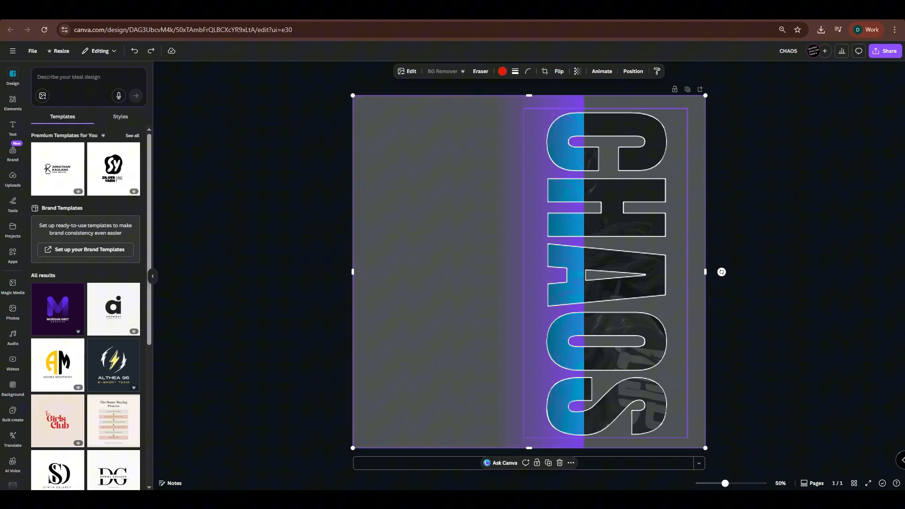
Add the red skull image from Uploads and enlarge it to fill the page
{"action": "left_click", "coordinate": [13, 178]}
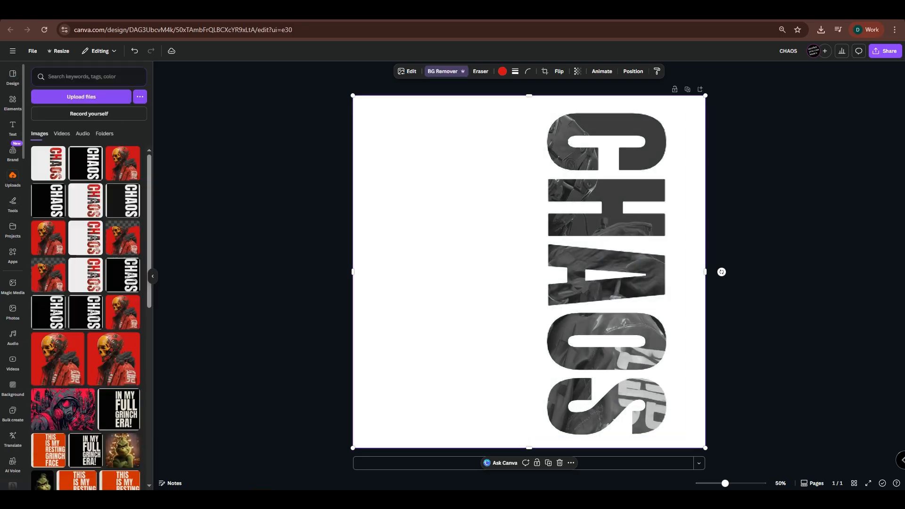
{"action": "left_click", "coordinate": [58, 359]}
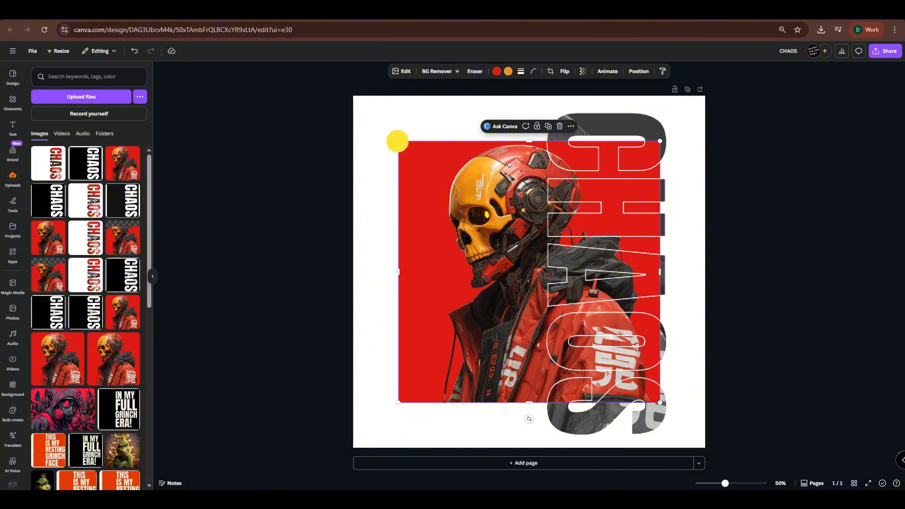
{"action": "left_click_drag", "start_coordinate": [399, 142], "coordinate": [353, 96]}
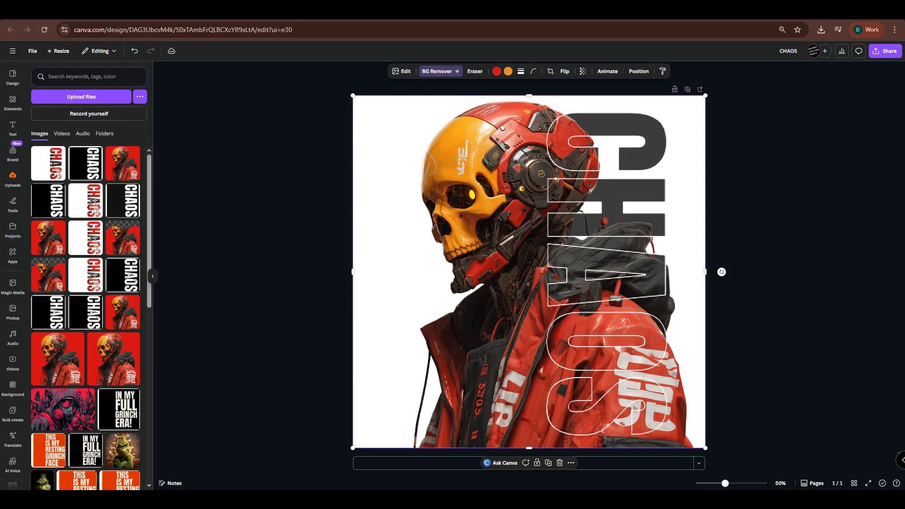
Send the skull image backward behind the CHAOS lettering via Layer options
{"action": "right_click", "coordinate": [446, 201]}
{"action": "mouse_move", "coordinate": [498, 305]}
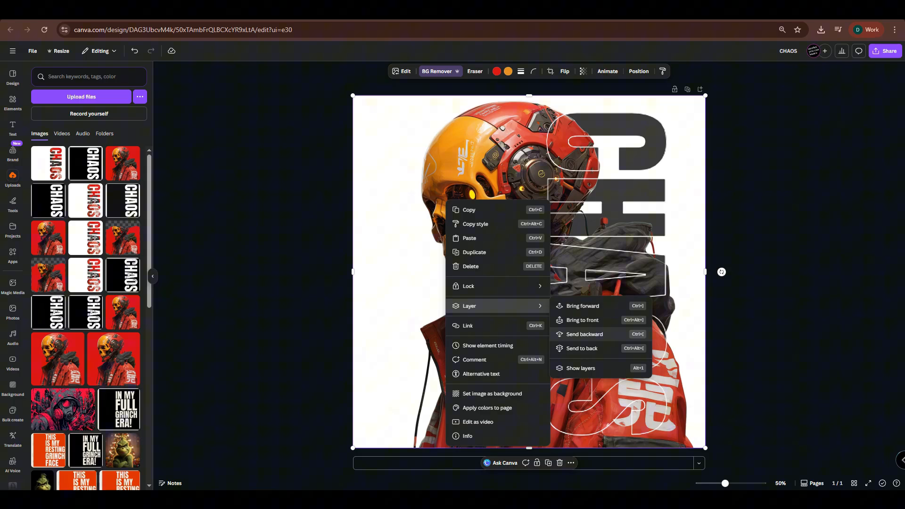
{"action": "left_click", "coordinate": [593, 339]}
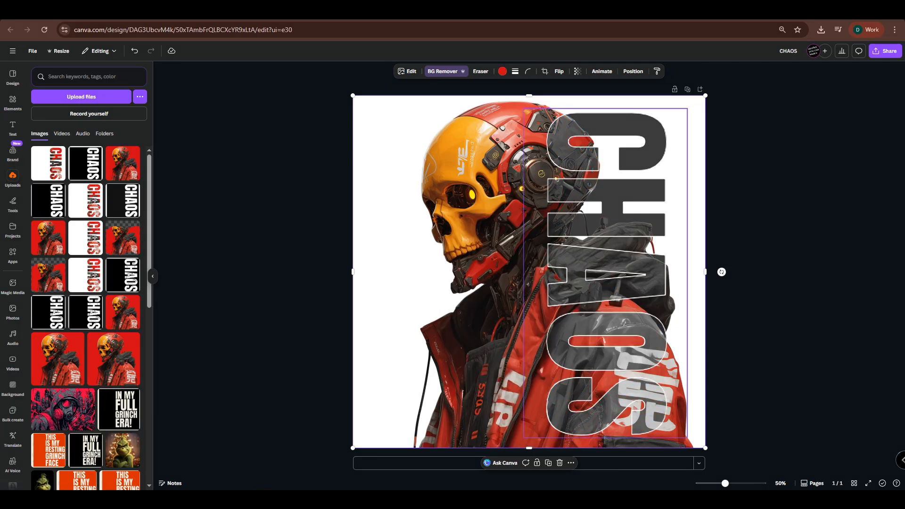
{"action": "left_click", "coordinate": [640, 205]}
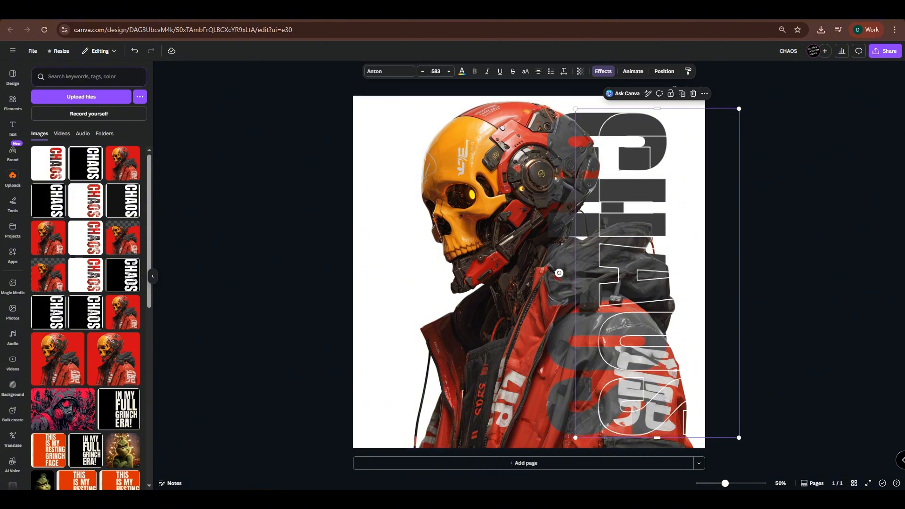
Set the CHAOS image's custom duotone shadows to mid grey #5D5D5D
{"action": "left_click", "coordinate": [722, 272]}
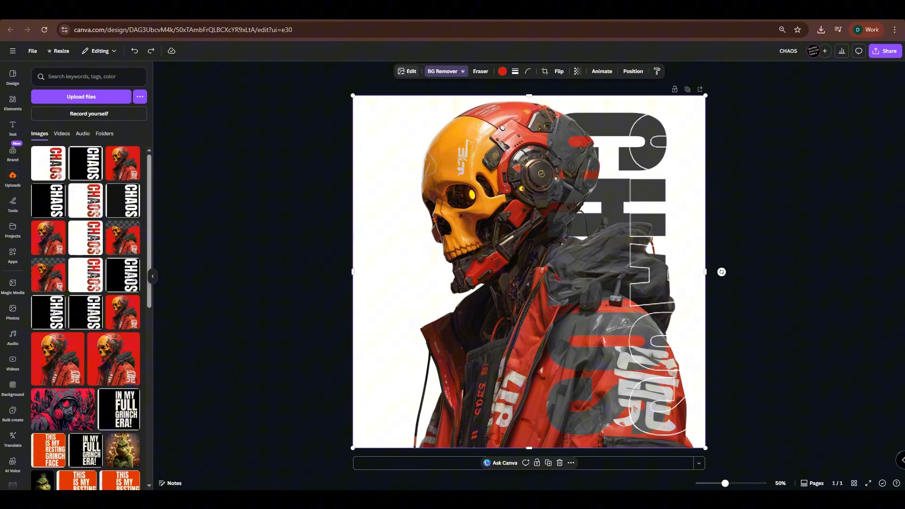
{"action": "left_click", "coordinate": [412, 70]}
{"action": "left_click", "coordinate": [120, 233]}
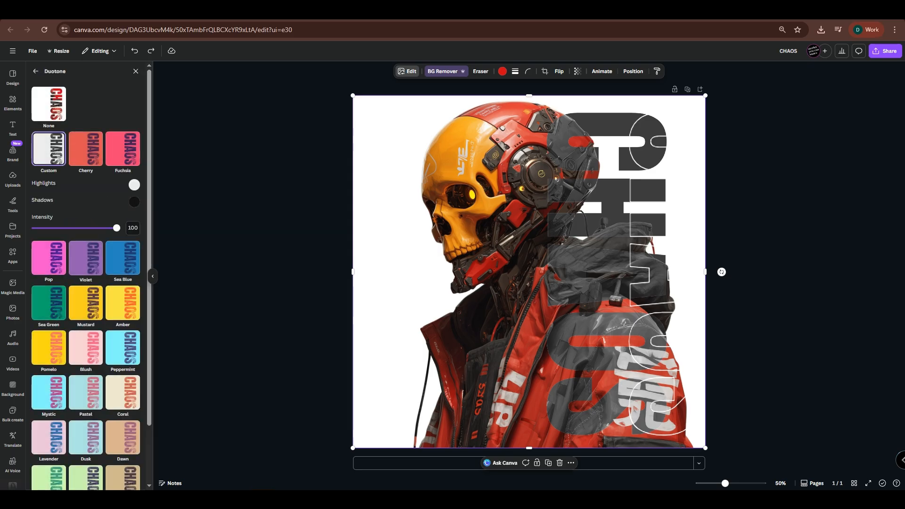
{"action": "left_click", "coordinate": [134, 201]}
{"action": "left_click_drag", "start_coordinate": [136, 251], "coordinate": [136, 241]}
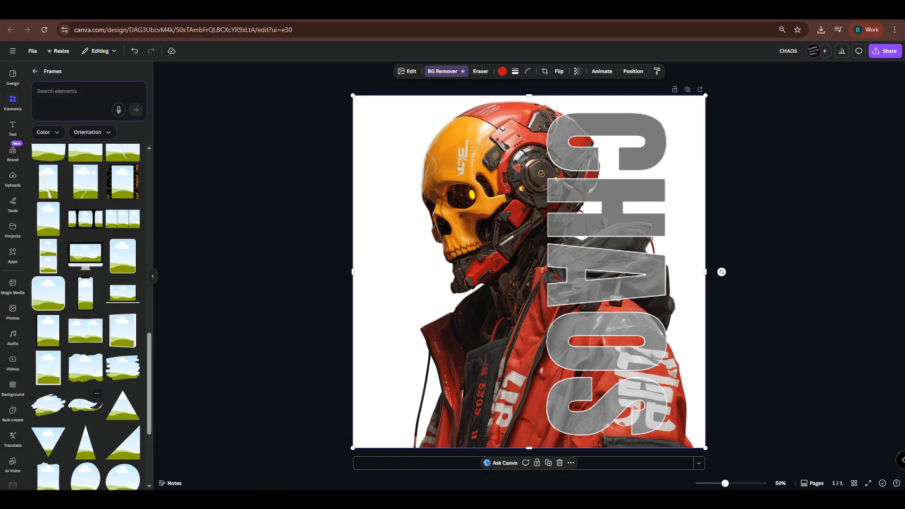
Add a torn-edge frame across the page width, lower it, and drop the skull image inside
{"action": "left_click", "coordinate": [85, 368]}
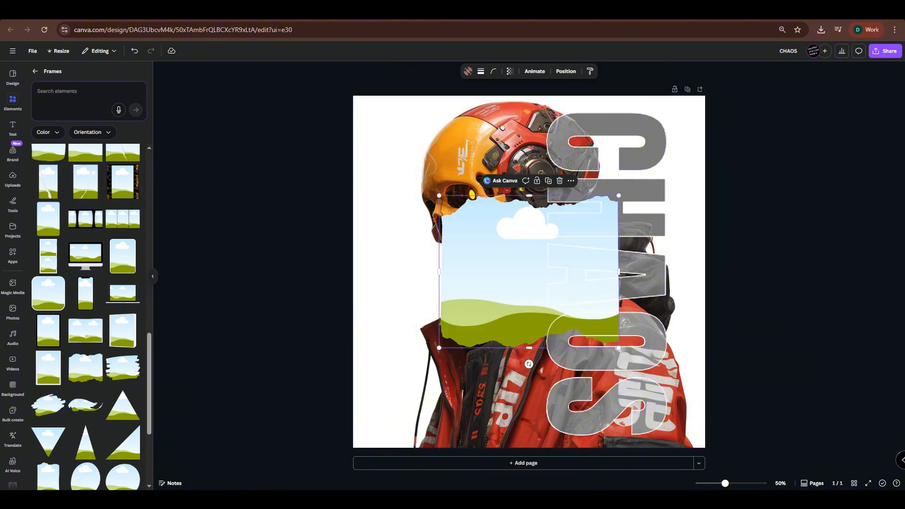
{"action": "left_click_drag", "start_coordinate": [440, 197], "coordinate": [353, 122]}
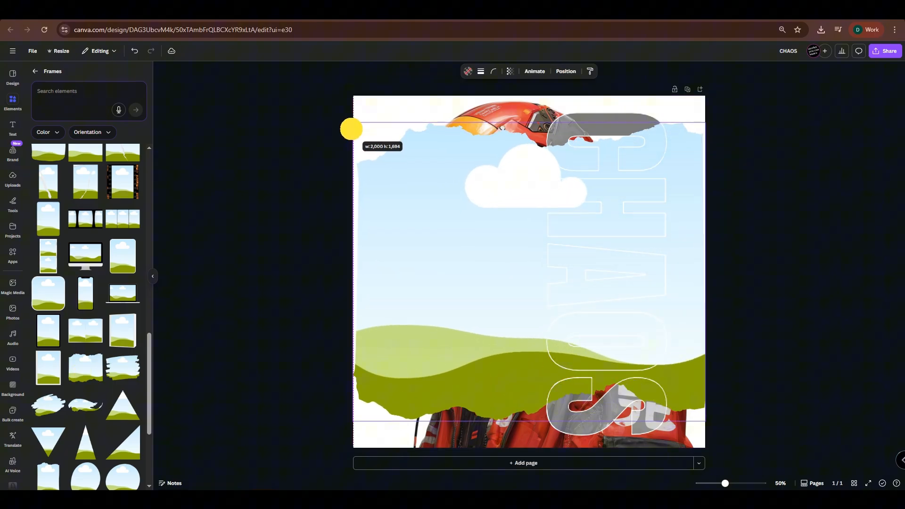
{"action": "left_click_drag", "start_coordinate": [530, 283], "coordinate": [529, 310]}
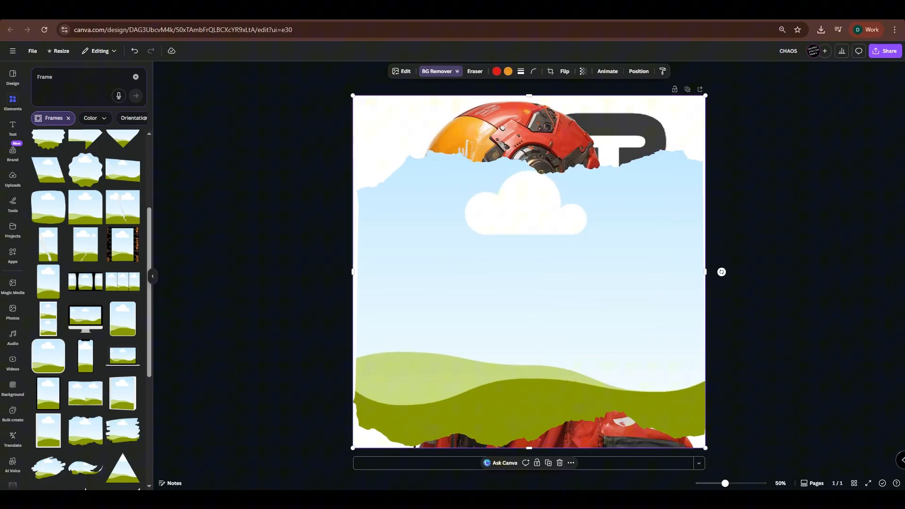
{"action": "left_click_drag", "start_coordinate": [477, 128], "coordinate": [472, 170]}
{"action": "double_click", "coordinate": [497, 181]}
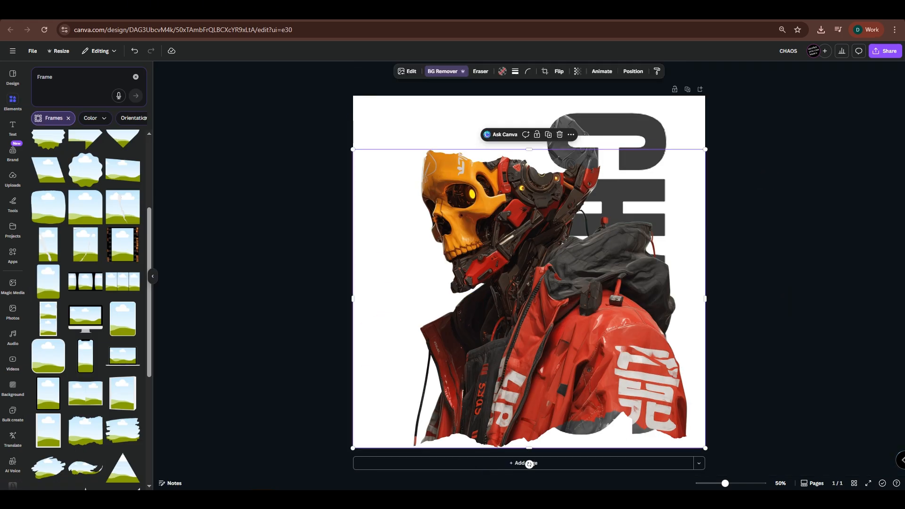
Add another page-filling skull copy, remove its red background and trim its bottom
{"action": "left_click", "coordinate": [12, 181]}
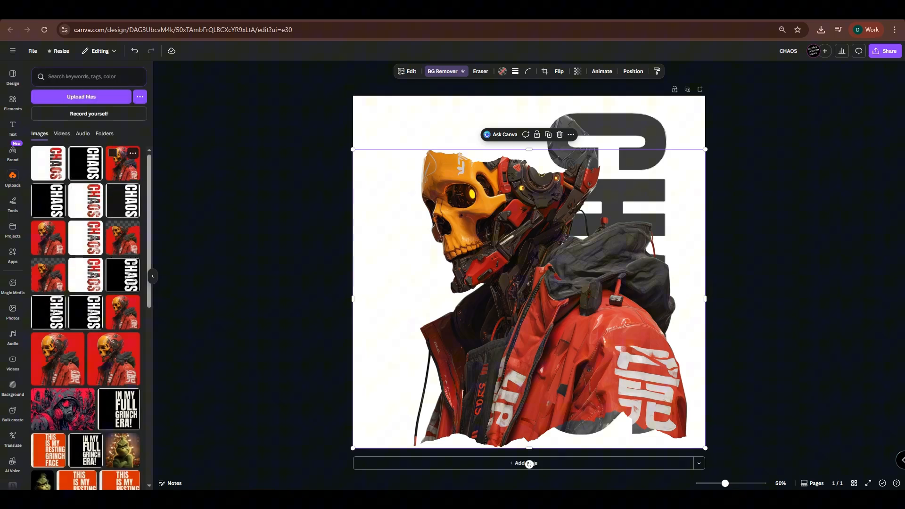
{"action": "left_click", "coordinate": [122, 162]}
{"action": "left_click_drag", "start_coordinate": [400, 143], "coordinate": [353, 95]}
{"action": "left_click", "coordinate": [435, 72]}
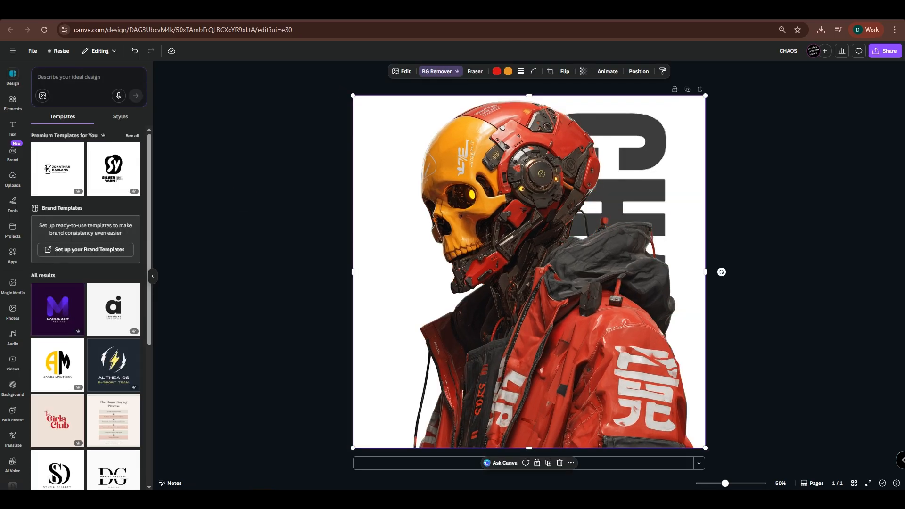
{"action": "left_click_drag", "start_coordinate": [530, 447], "coordinate": [535, 403]}
Send the selected skull elements backward so CHAOS shows on top, then select everything
{"action": "left_click", "coordinate": [529, 269], "text": "shift"}
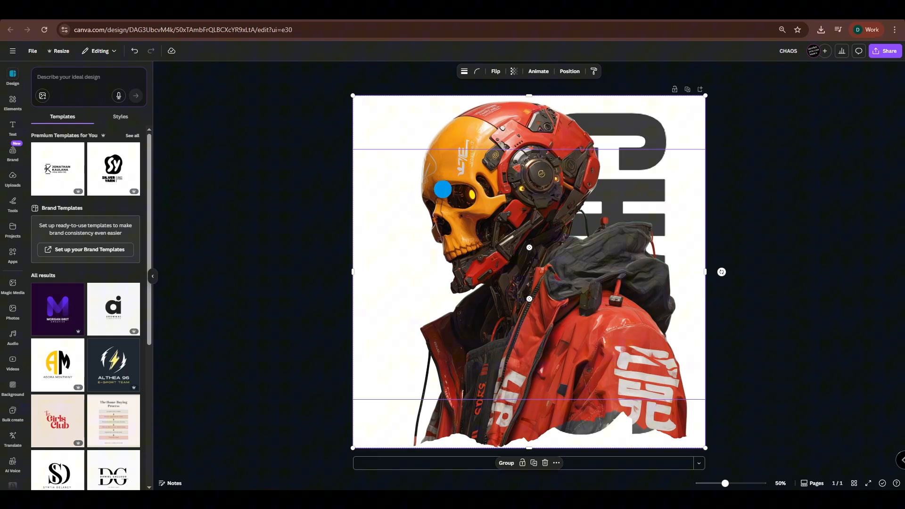
{"action": "right_click", "coordinate": [443, 190]}
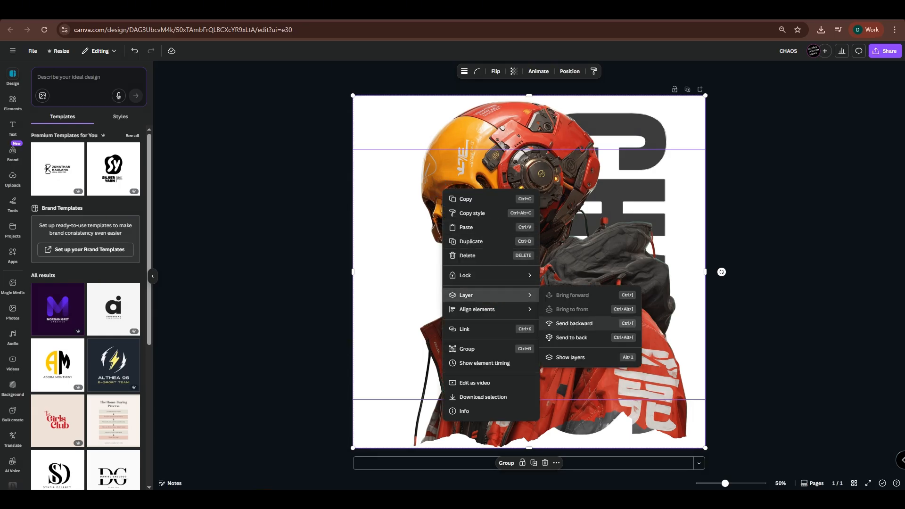
{"action": "left_click", "coordinate": [574, 324]}
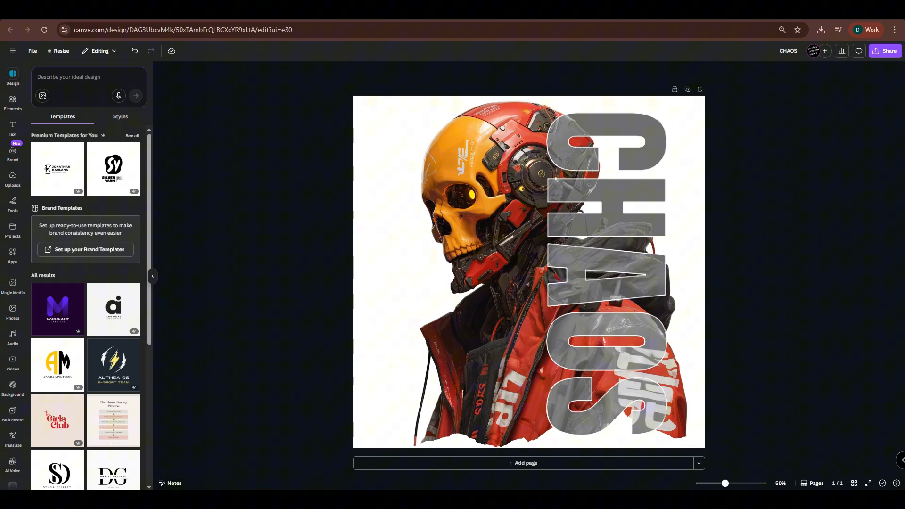
{"action": "left_click_drag", "start_coordinate": [741, 122], "coordinate": [354, 485]}
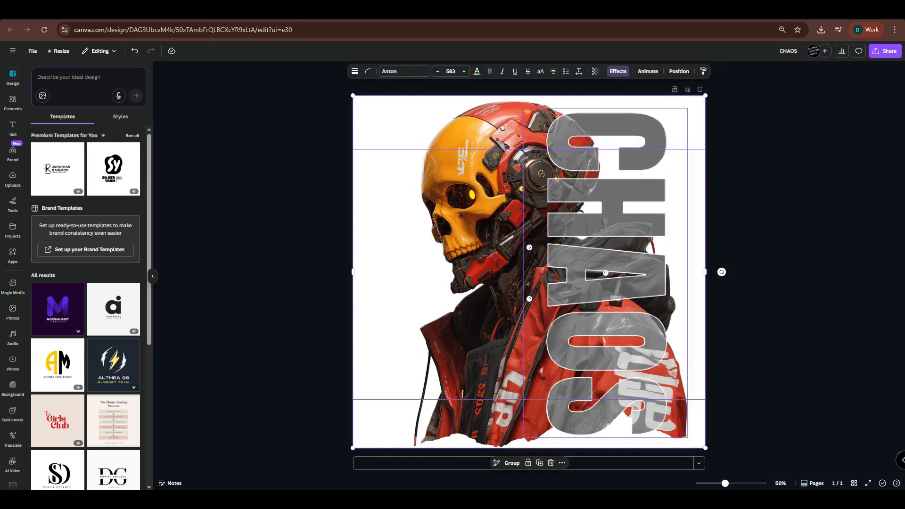
Nudge the group right, then move the skull image left so CHAOS overlaps its right side
{"action": "left_click_drag", "start_coordinate": [551, 319], "coordinate": [596, 326]}
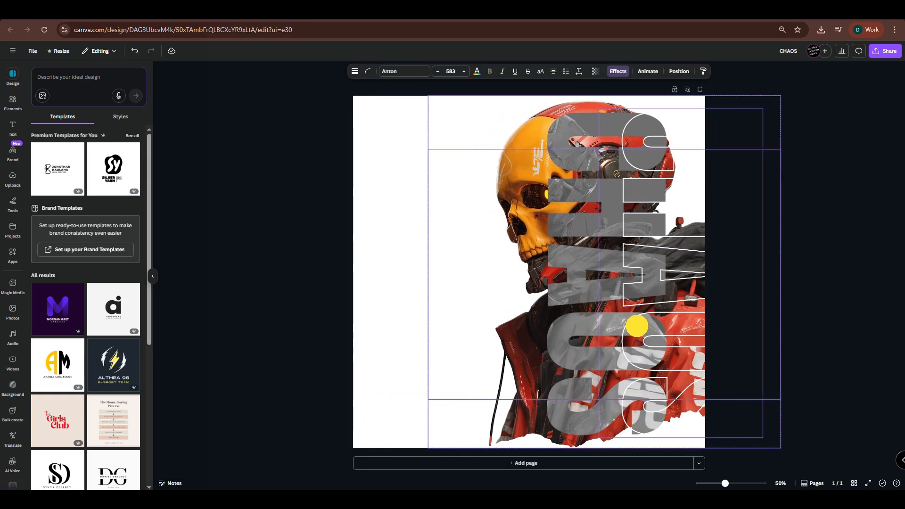
{"action": "left_click", "coordinate": [375, 311]}
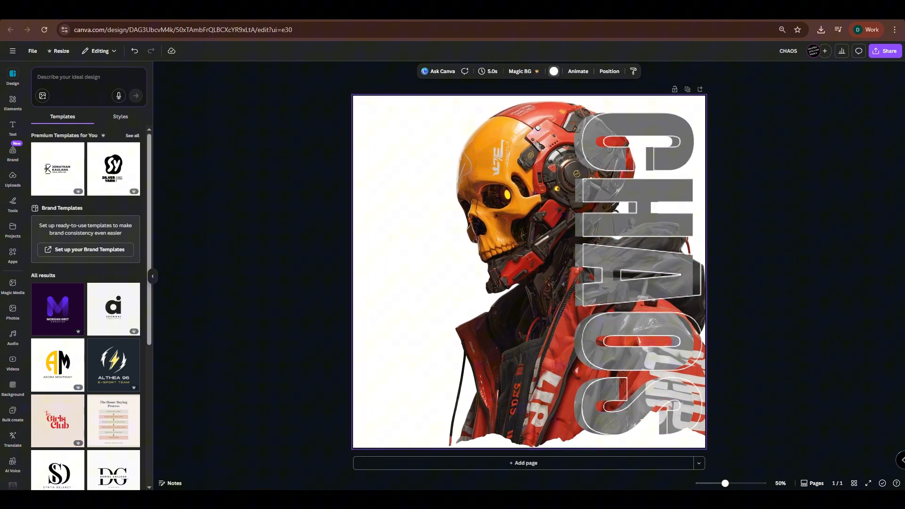
{"action": "left_click", "coordinate": [522, 209]}
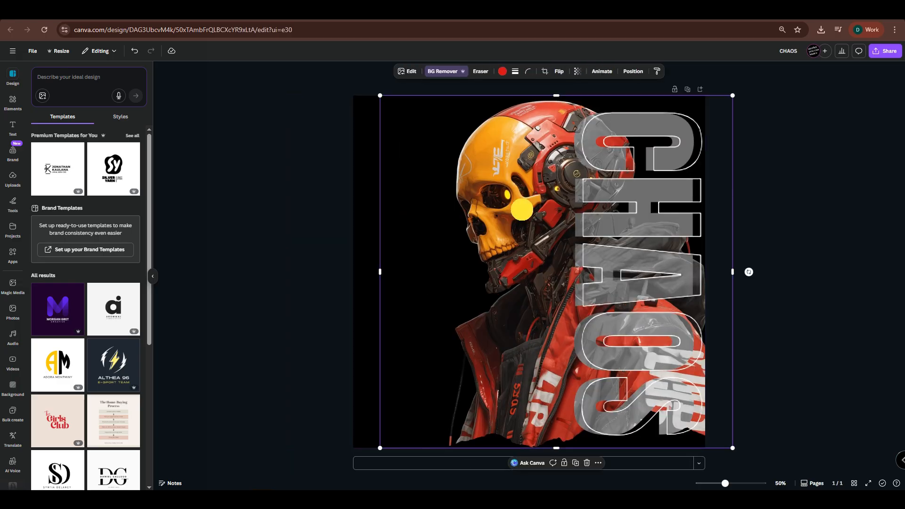
{"action": "left_click_drag", "start_coordinate": [527, 256], "coordinate": [494, 256]}
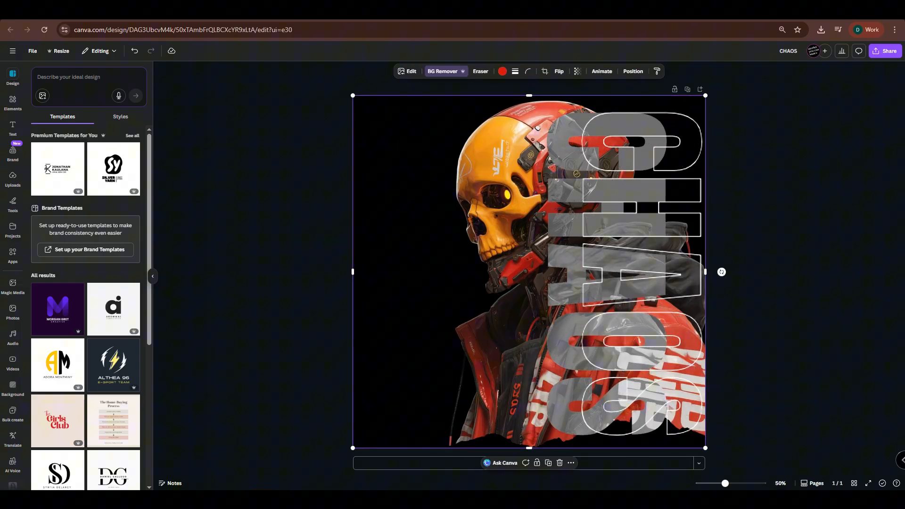
{"action": "left_click_drag", "start_coordinate": [791, 126], "coordinate": [751, 170]}
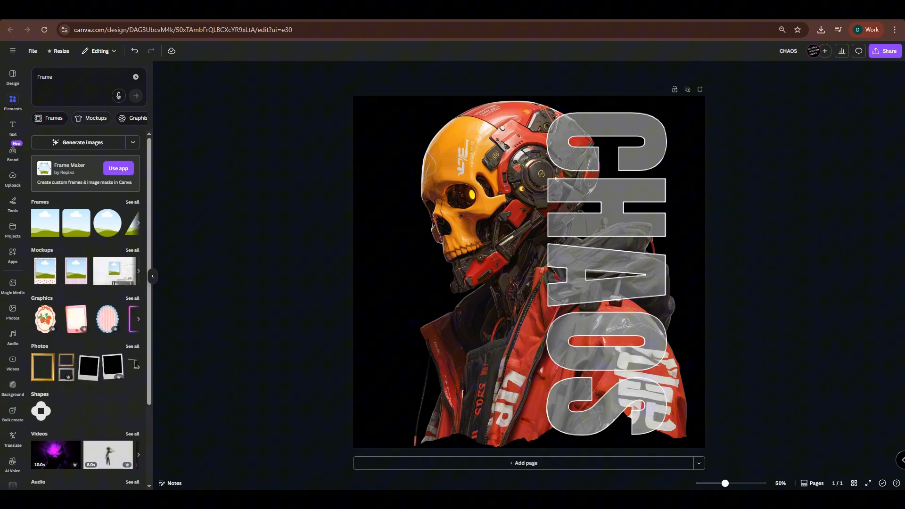
Search Elements for 'splatters' and drop a red paint splatter graphic over the skull and CHAOS text
{"action": "left_click", "coordinate": [135, 77]}
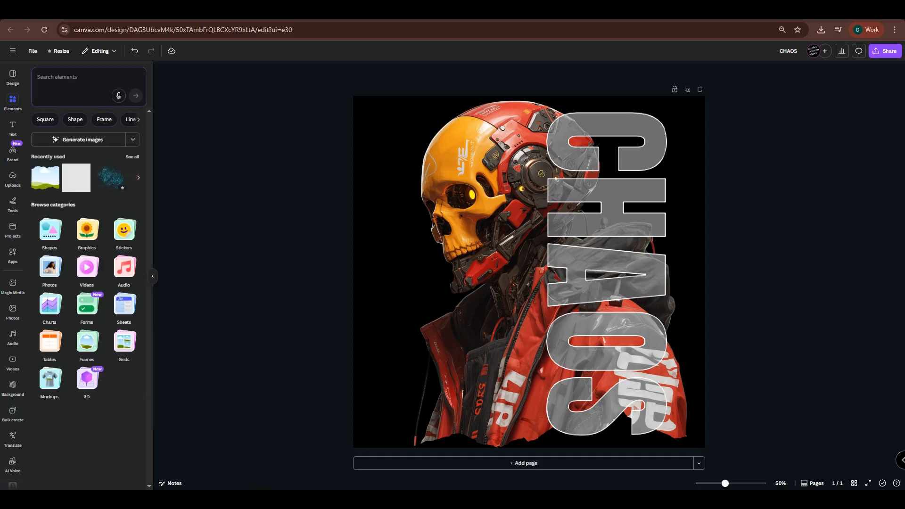
{"action": "left_click", "coordinate": [59, 78]}
{"action": "type", "text": "splatter"}
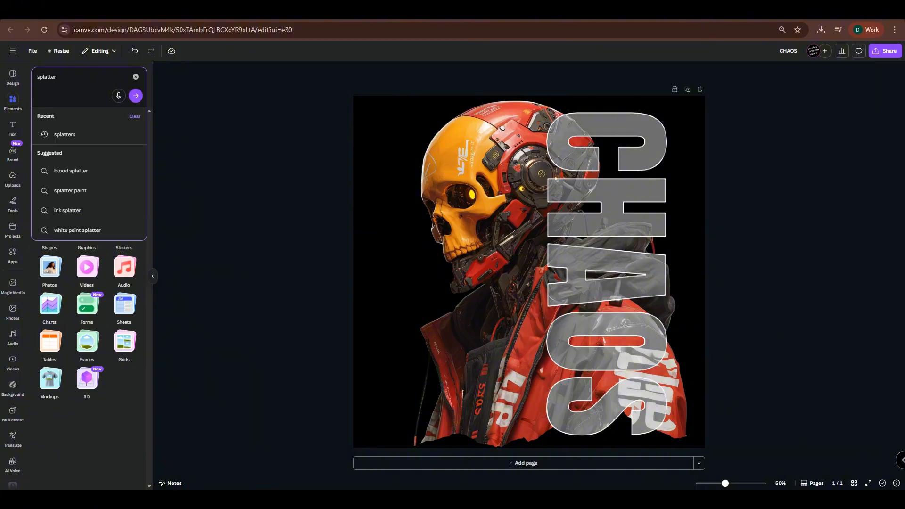
{"action": "type", "text": "s"}
{"action": "key", "text": "Return"}
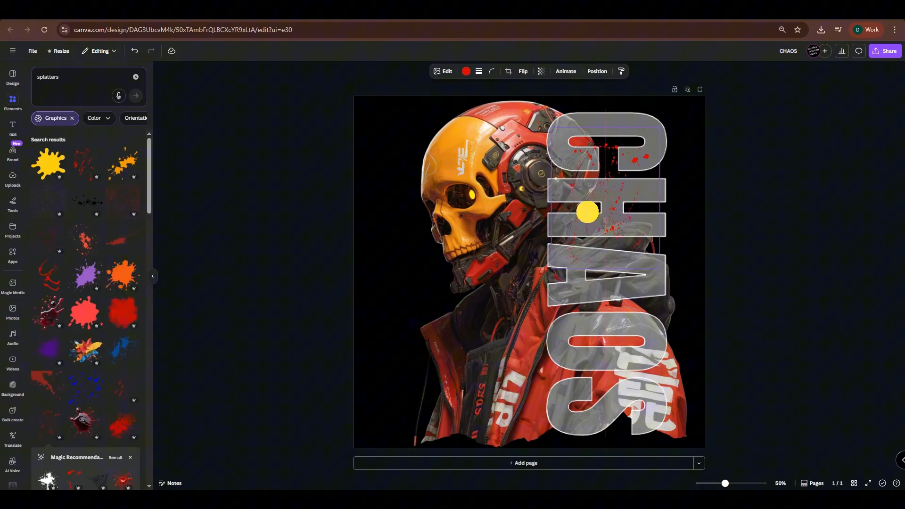
{"action": "mouse_move", "coordinate": [48, 481]}
{"action": "left_mouse_down"}
{"action": "mouse_move", "coordinate": [654, 262]}
{"action": "mouse_move", "coordinate": [641, 279]}
{"action": "left_mouse_up"}
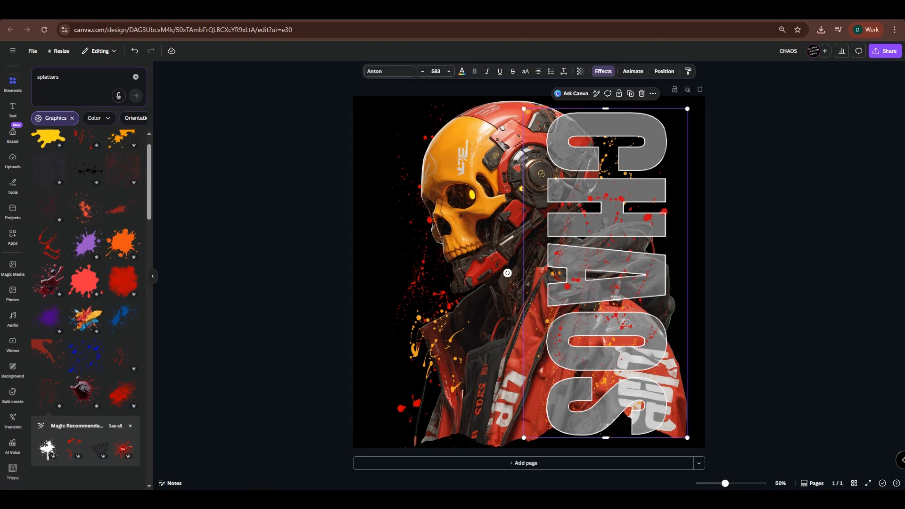
Export the finished CHAOS design from Share > Download as a PNG file
{"action": "left_click", "coordinate": [886, 50]}
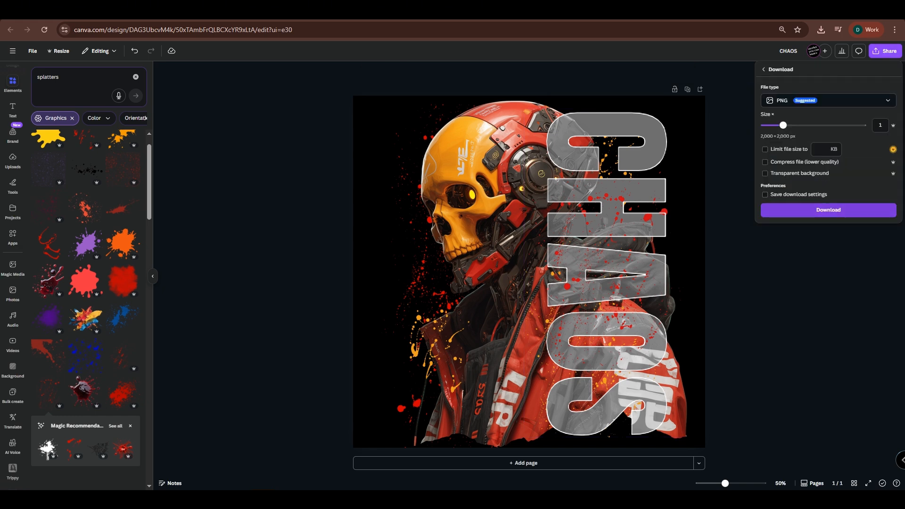
{"action": "left_click", "coordinate": [828, 209]}
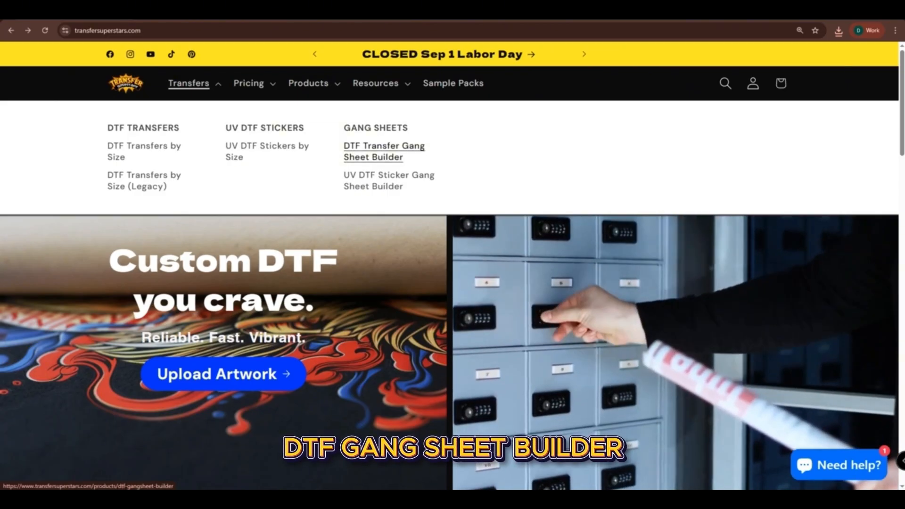
Preview the 22×24, 22×36, 22×48, 22×72 and 22×100 in gang sheets, then settle on 22 in X 12 in
{"action": "left_click", "coordinate": [379, 152]}
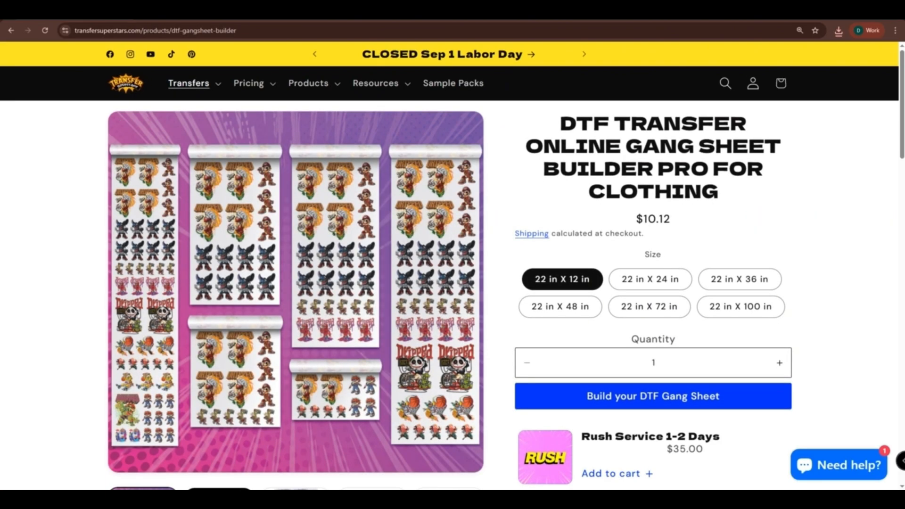
{"action": "left_click", "coordinate": [650, 279]}
{"action": "left_click", "coordinate": [728, 279]}
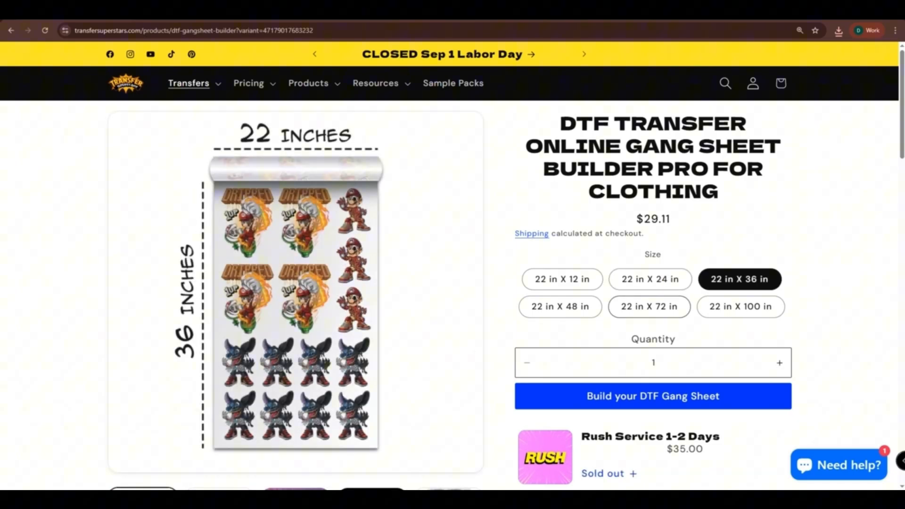
{"action": "left_click", "coordinate": [561, 306]}
{"action": "left_click", "coordinate": [650, 306]}
{"action": "left_click", "coordinate": [741, 307]}
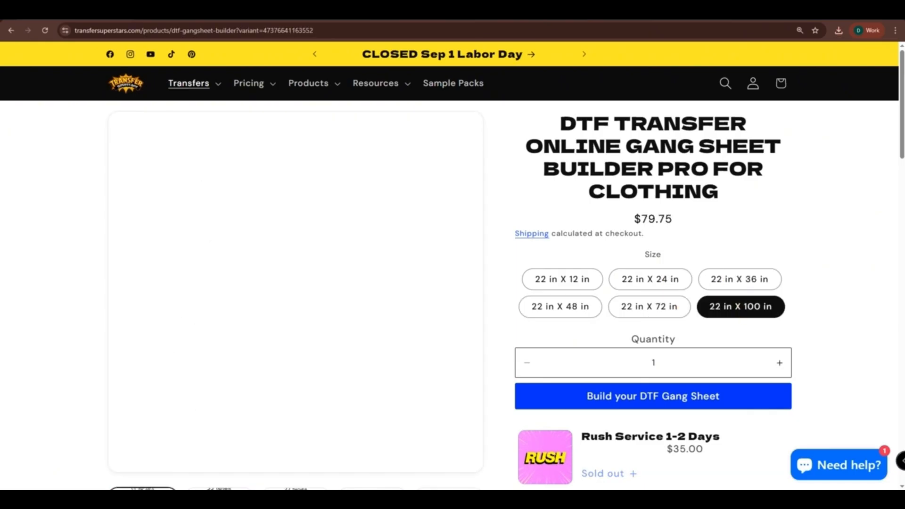
{"action": "left_click", "coordinate": [562, 279]}
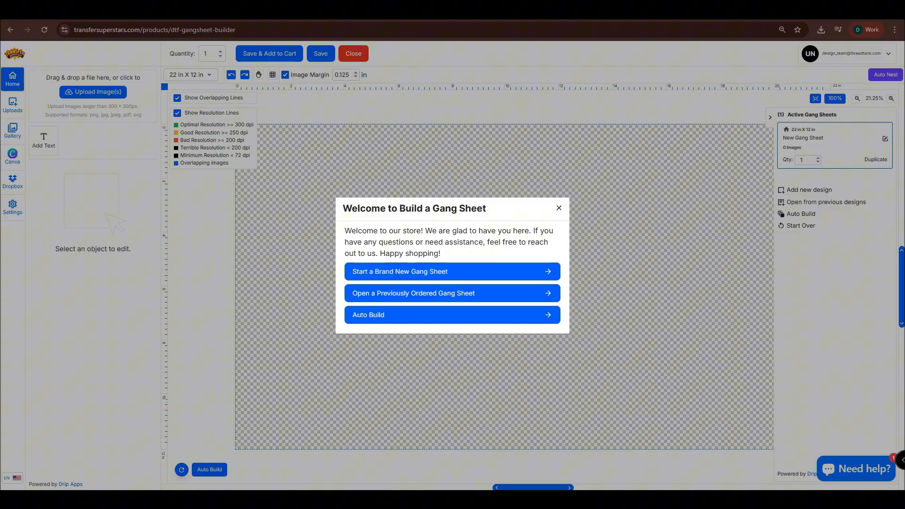
Dismiss the welcome prompt, add the CHAOS PNG to the sheet enlarged to about 11.73 in, and enter Edit Image
{"action": "left_click", "coordinate": [452, 272]}
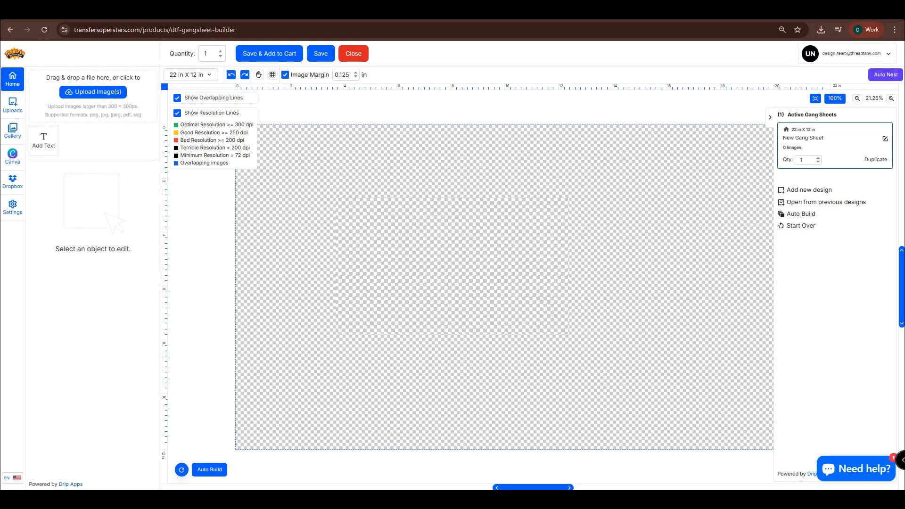
{"action": "left_click_drag", "start_coordinate": [550, 274], "coordinate": [550, 275]}
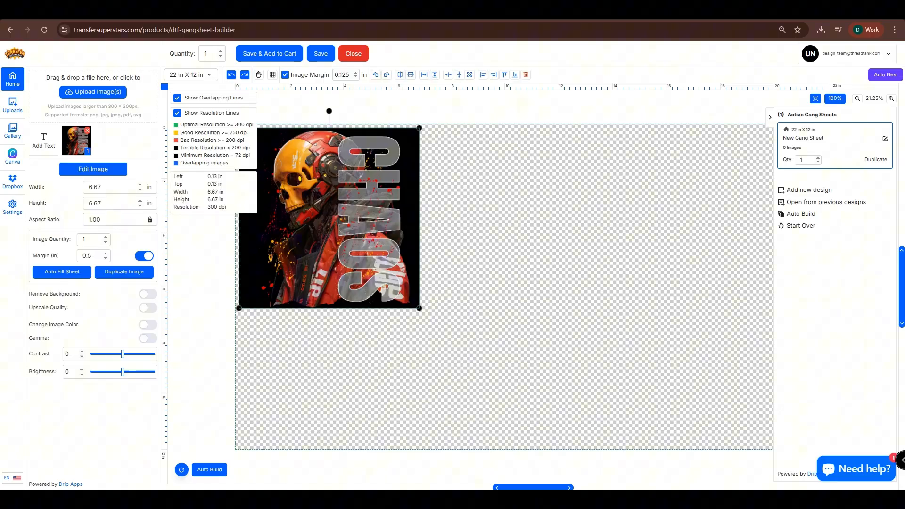
{"action": "left_click_drag", "start_coordinate": [420, 306], "coordinate": [586, 408]}
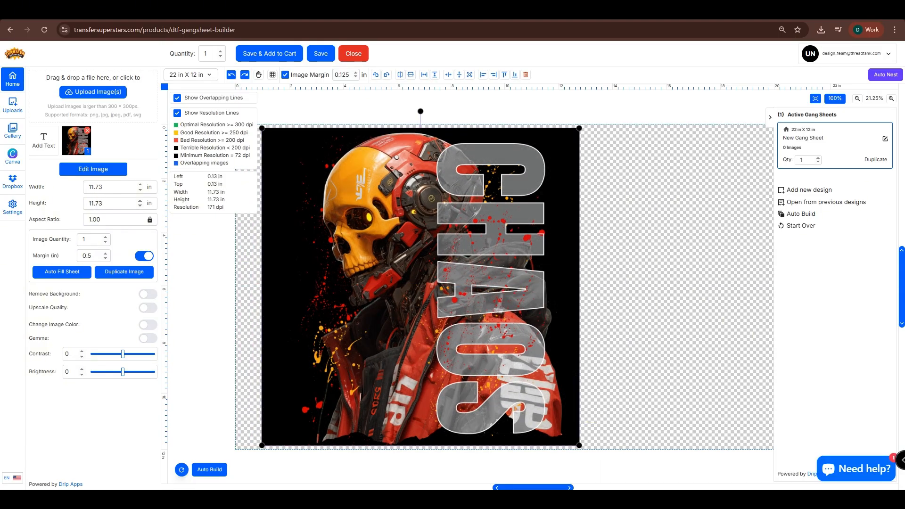
{"action": "left_click", "coordinate": [92, 168]}
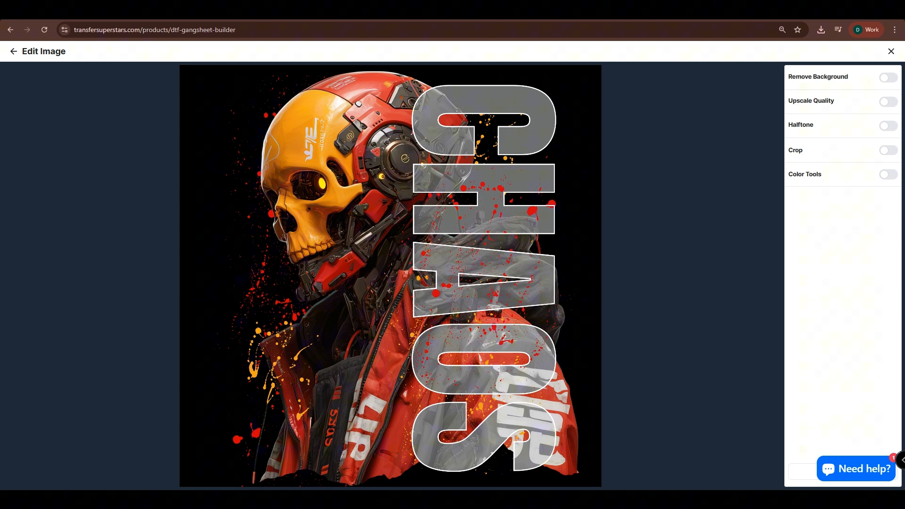
Enable Color Tools and set both the knockout colour and replacement colour to black #000000
{"action": "left_click", "coordinate": [888, 174]}
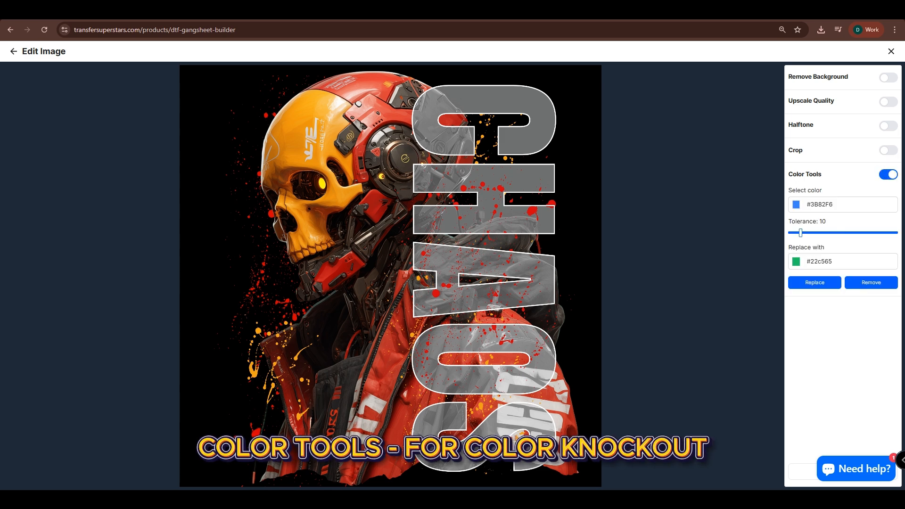
{"action": "left_click", "coordinate": [797, 205]}
{"action": "left_click", "coordinate": [844, 248]}
{"action": "left_click", "coordinate": [840, 326]}
{"action": "left_click", "coordinate": [797, 262]}
{"action": "left_click", "coordinate": [846, 304]}
{"action": "left_click", "coordinate": [865, 237]}
Raise tolerance to 75, remove all black from the design, and apply the changes
{"action": "mouse_move", "coordinate": [801, 232]}
{"action": "left_mouse_down"}
{"action": "mouse_move", "coordinate": [873, 233]}
{"action": "mouse_move", "coordinate": [846, 232]}
{"action": "left_mouse_up"}
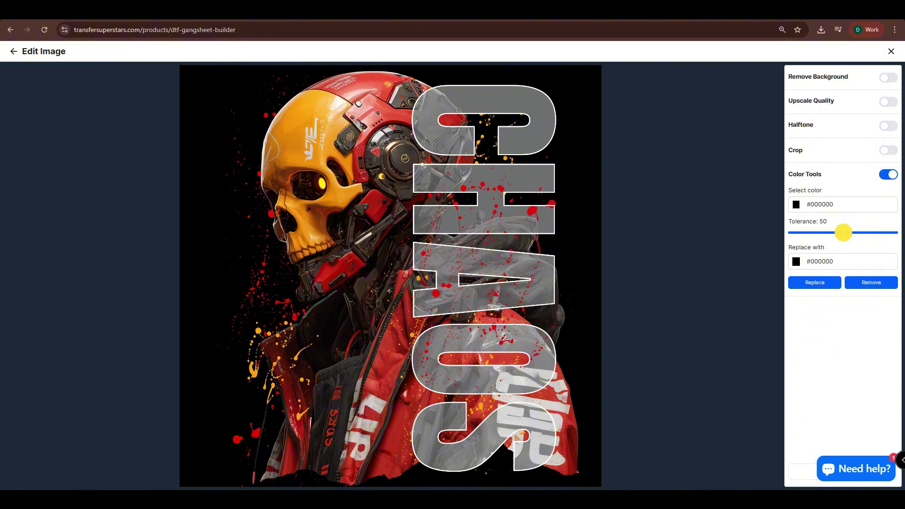
{"action": "left_click", "coordinate": [872, 282]}
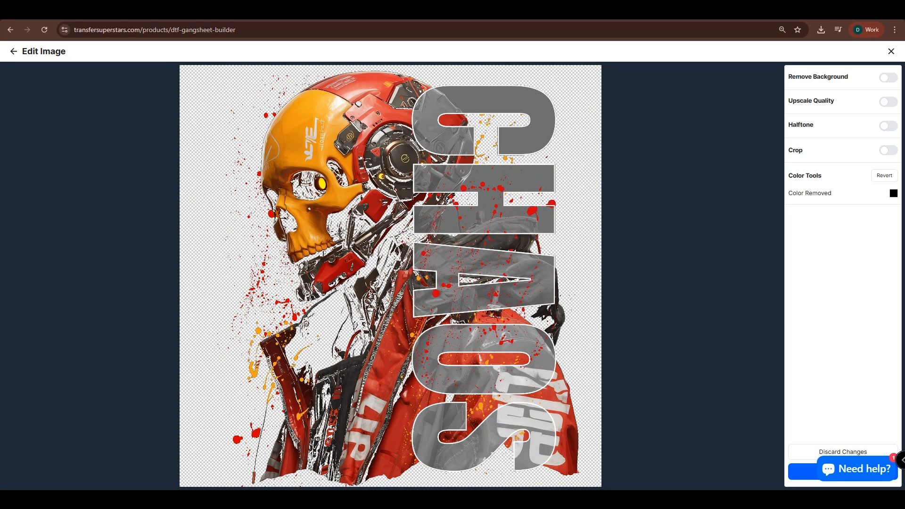
{"action": "left_click", "coordinate": [806, 471]}
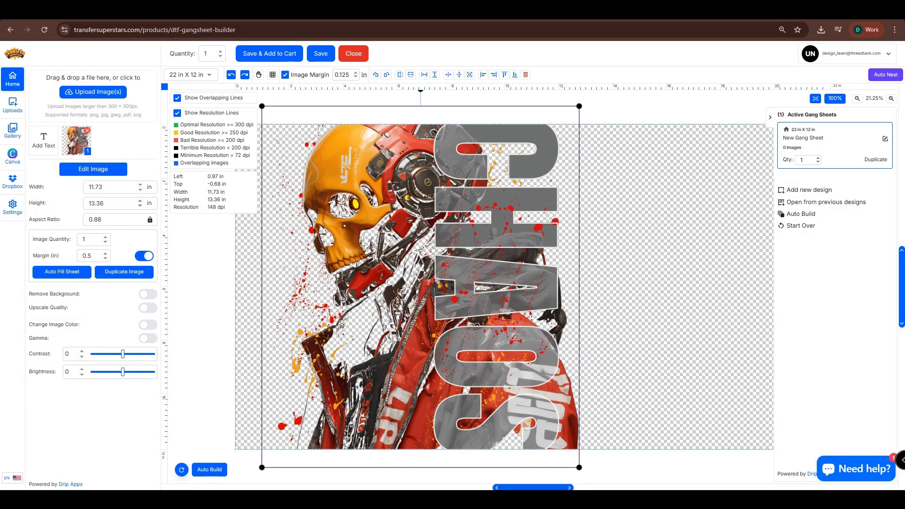
Shrink the design to fit the sheet, set its height to 13 in, and rotate it 90° so CHAOS reads horizontally
{"action": "left_click_drag", "start_coordinate": [579, 107], "coordinate": [559, 130]}
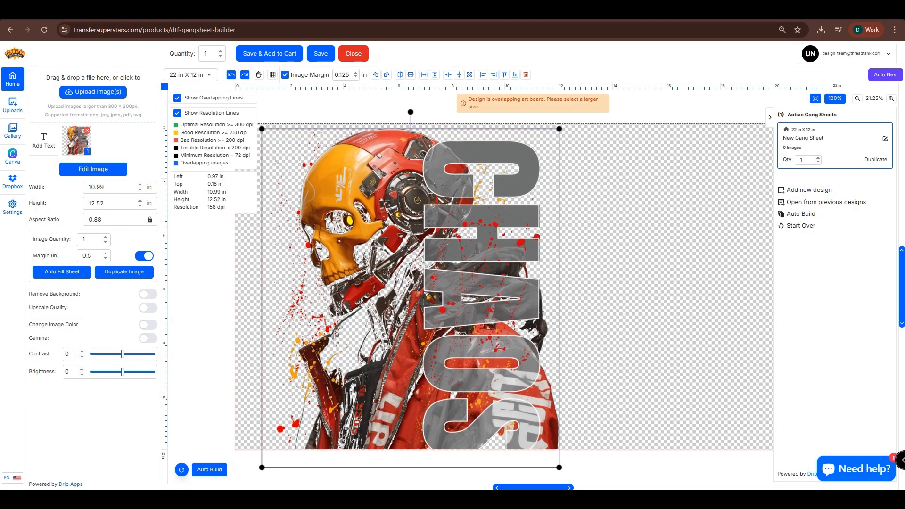
{"action": "left_click_drag", "start_coordinate": [559, 466], "coordinate": [540, 444]}
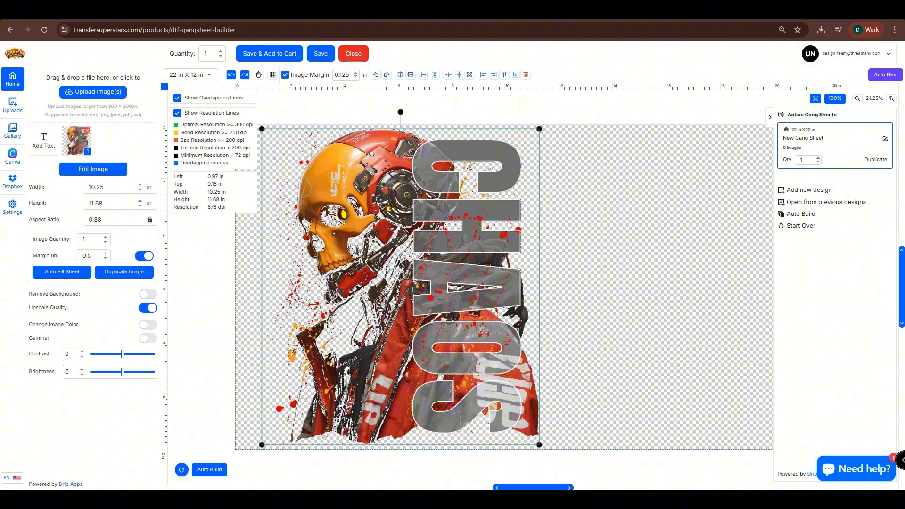
{"action": "triple_click", "coordinate": [113, 203]}
{"action": "type", "text": "13"}
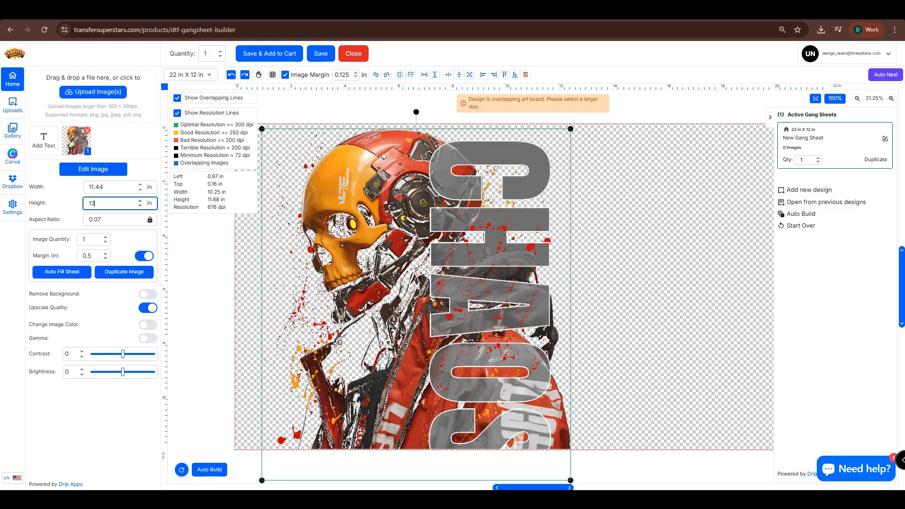
{"action": "left_click_drag", "start_coordinate": [416, 112], "coordinate": [226, 290]}
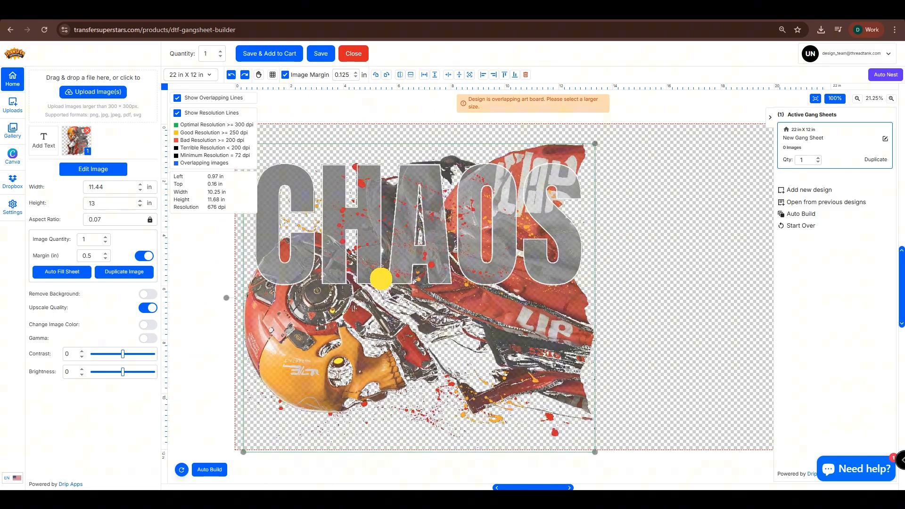
Save & Add to Cart, accept the artwork rights agreement, and add the sheet to the cart and exit
{"action": "left_click", "coordinate": [679, 283]}
{"action": "left_click", "coordinate": [425, 319]}
{"action": "left_click", "coordinate": [269, 54]}
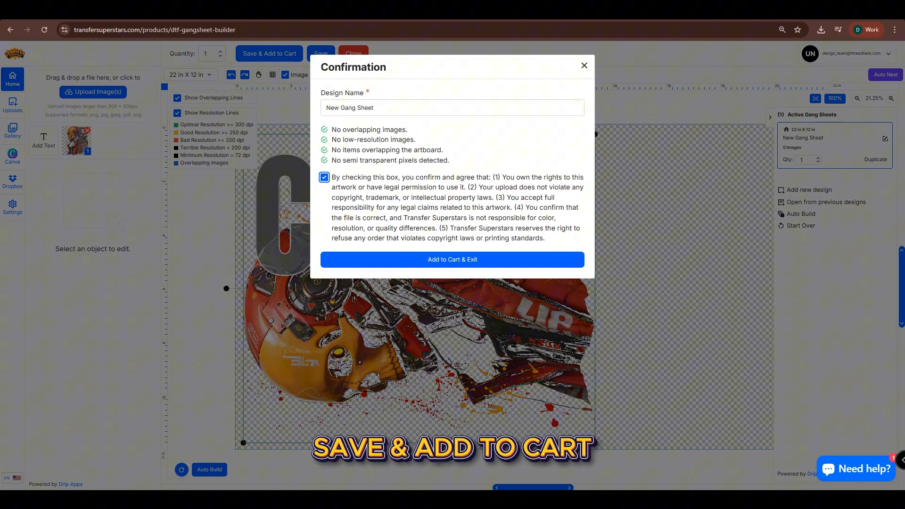
{"action": "left_click", "coordinate": [373, 260]}
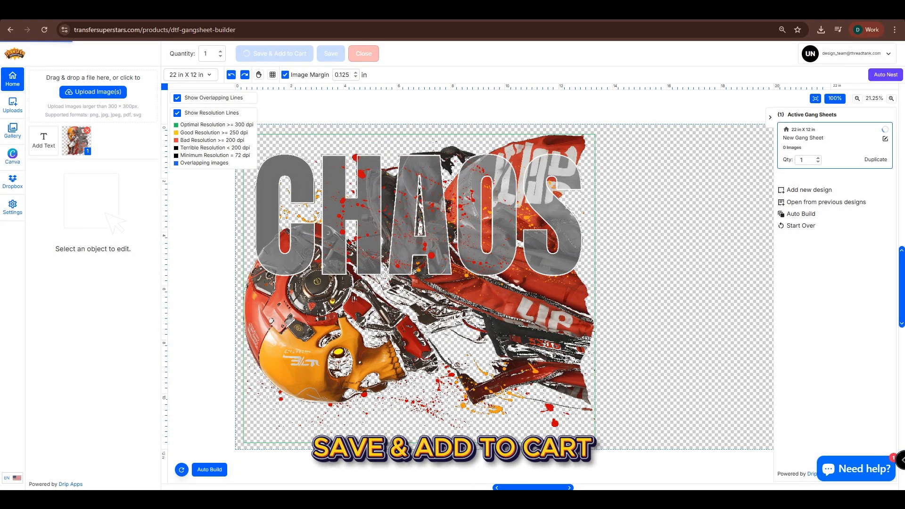